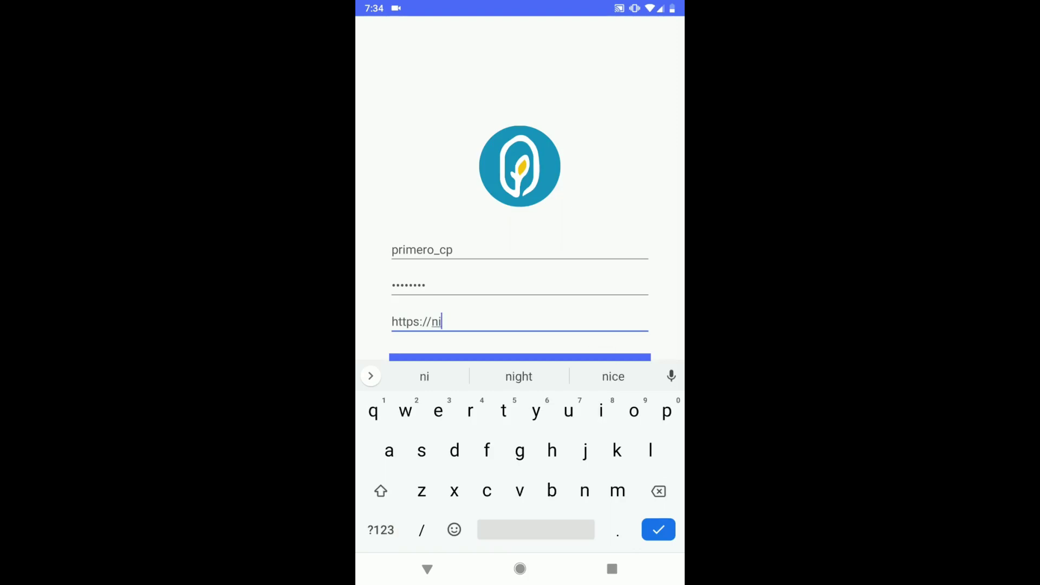
Continue the server URL in the third login field with the nibbed.io domain
type("io")
Complete the server address and log in to reach the empty Cases list
key("Return")
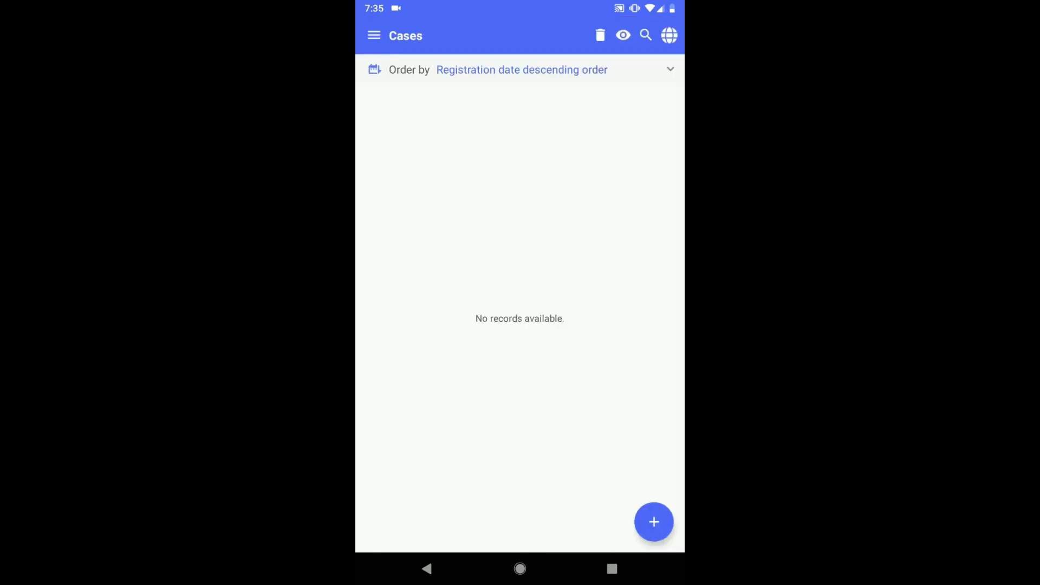
Start a new case and enter the child's first name and surname
left_click(653, 522)
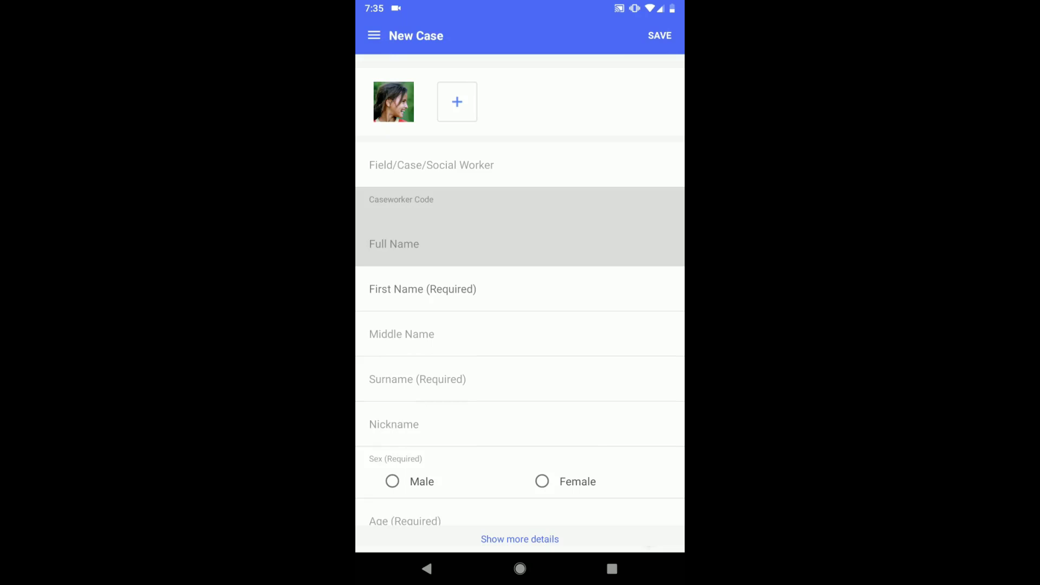
left_click(422, 289)
left_click(519, 376)
scroll(520, 217, "down", 2)
left_click(407, 300)
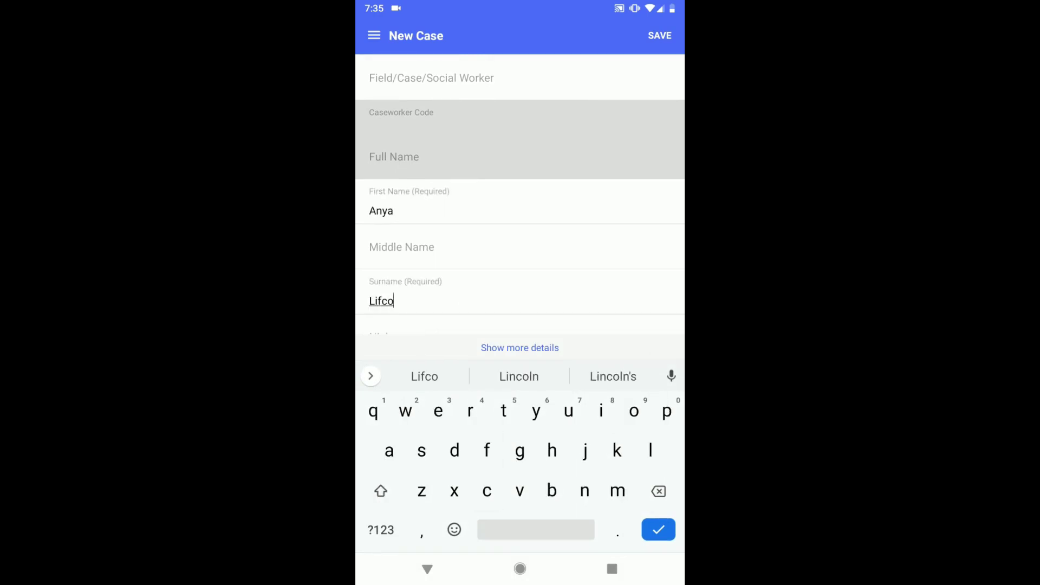
scroll(520, 217, "down", 2)
Record the child as female, aged 13
left_click(541, 304)
scroll(520, 216, "down", 2)
left_click(487, 241)
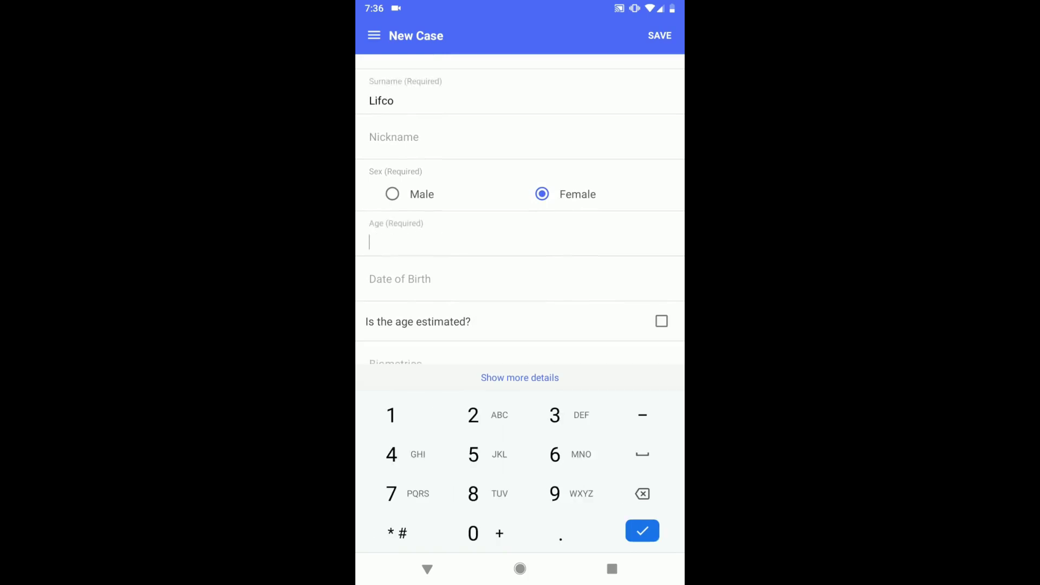
scroll(520, 217, "down", 3)
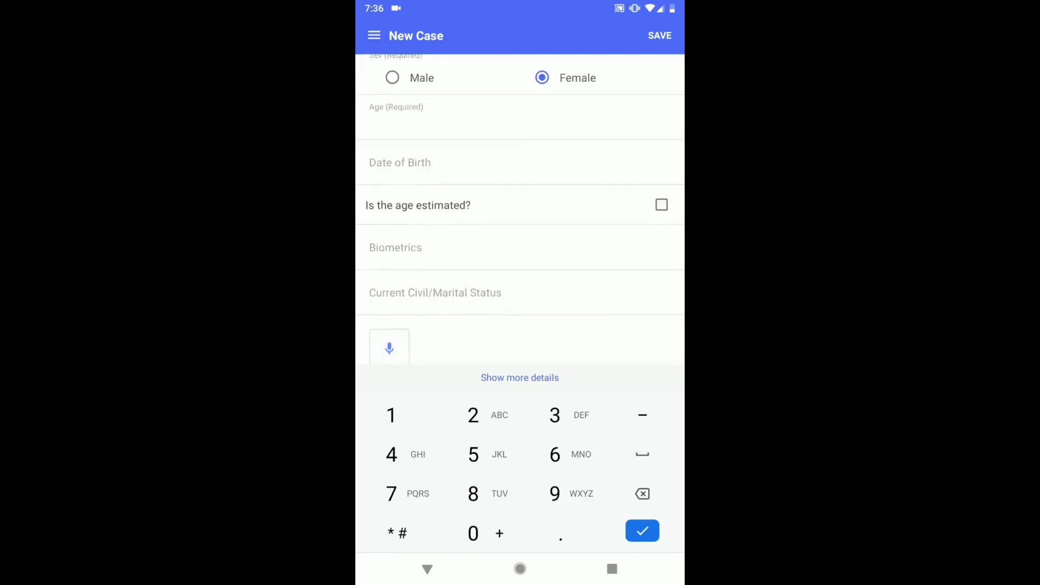
type("13")
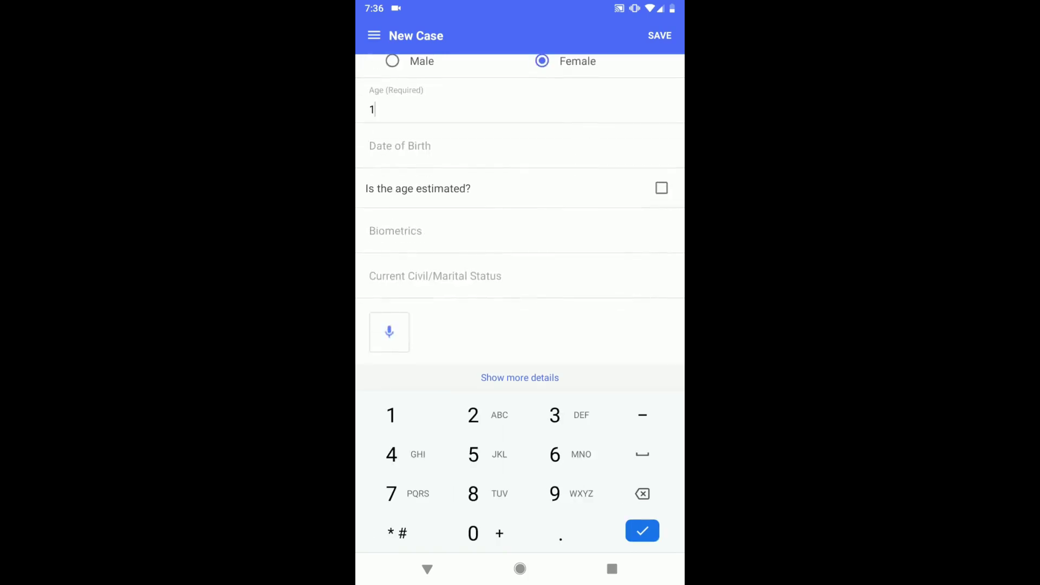
Set the date of birth to 14 April 2006 and save the case
left_click(400, 145)
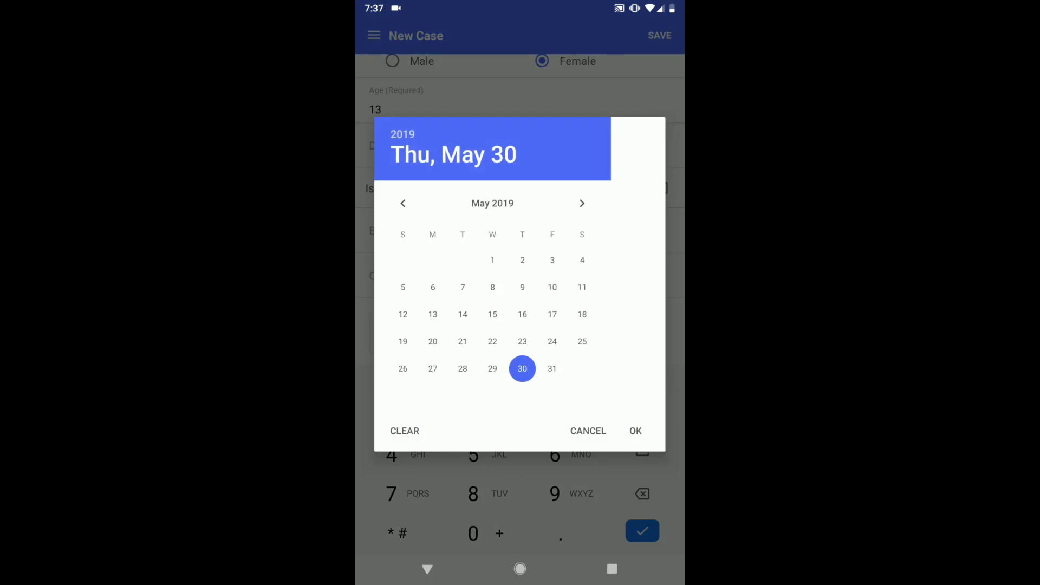
left_click(402, 134)
scroll(493, 296, "up", 5)
scroll(493, 295, "up", 3)
left_click(492, 210)
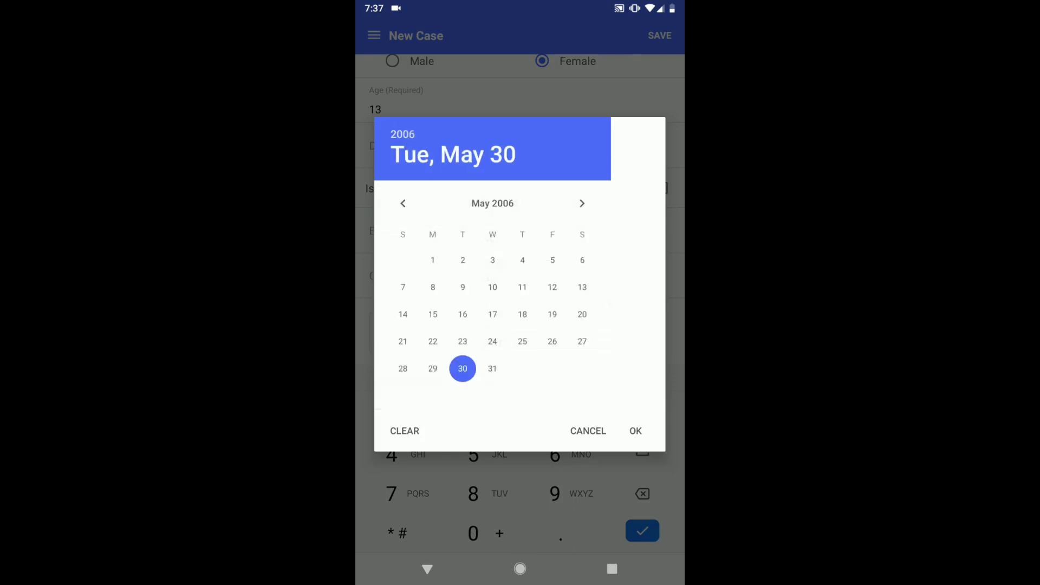
left_click(403, 203)
left_click(552, 314)
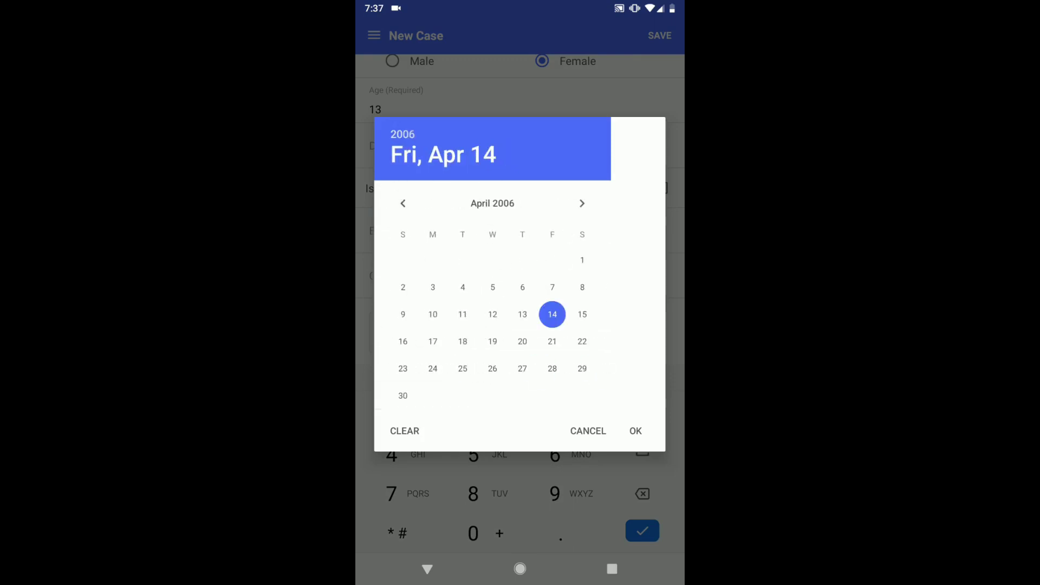
left_click(635, 431)
left_click(659, 35)
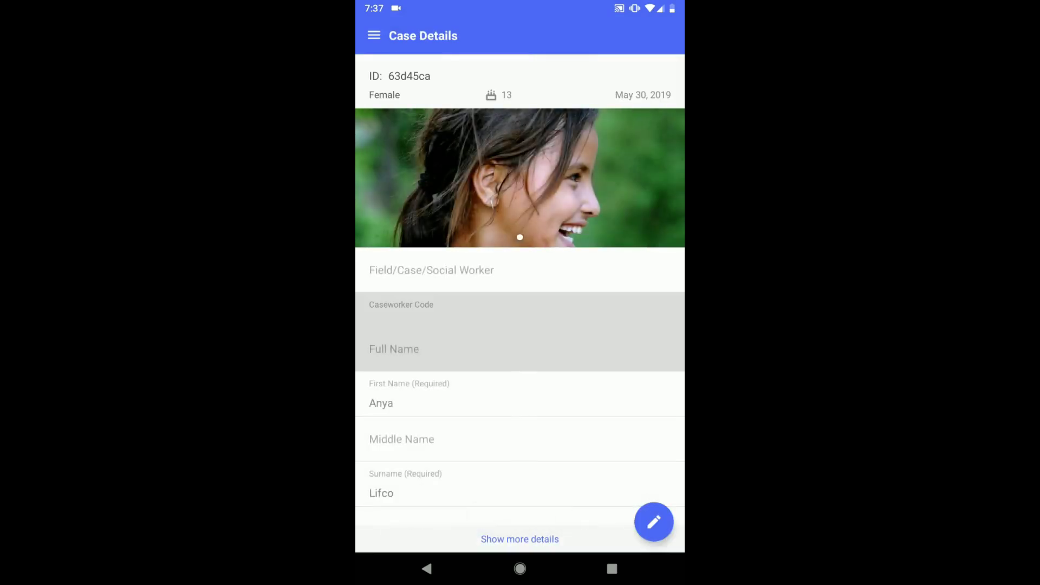
Edit the case's Data Confidentiality answers to Yes and allow sharing with other organizations
left_click(653, 522)
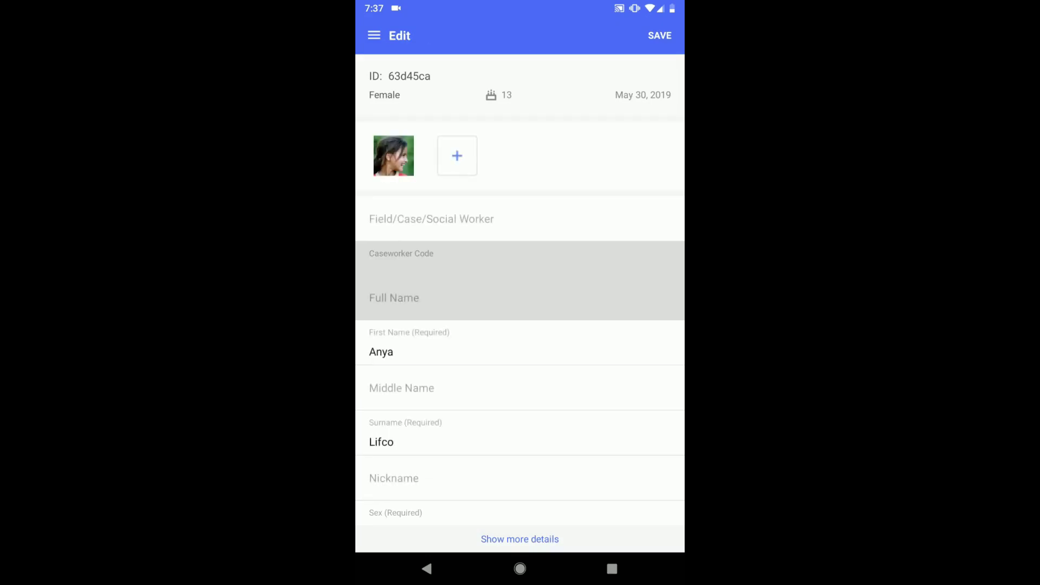
left_click(520, 538)
left_click(503, 71)
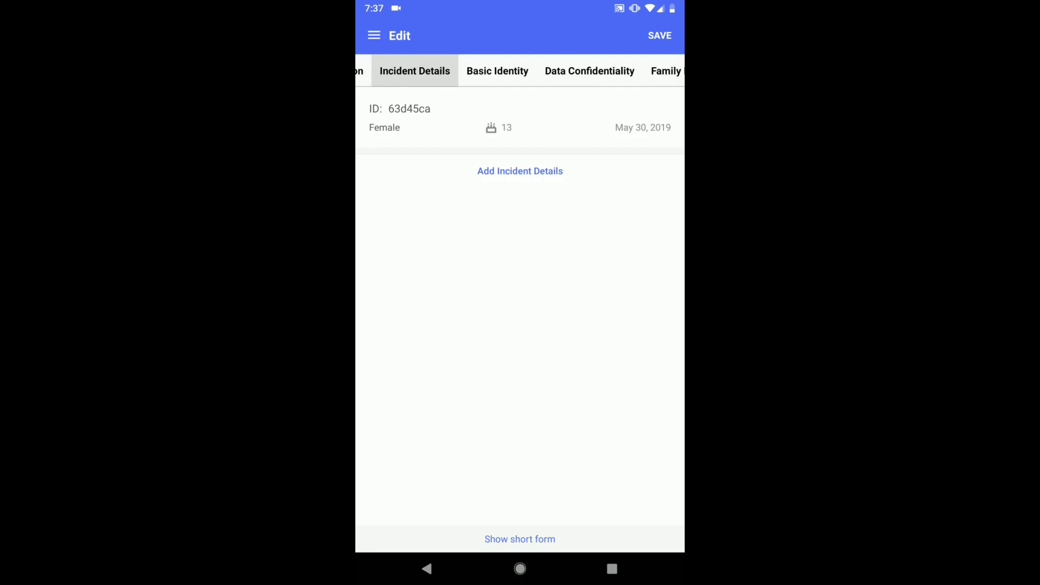
left_click(497, 71)
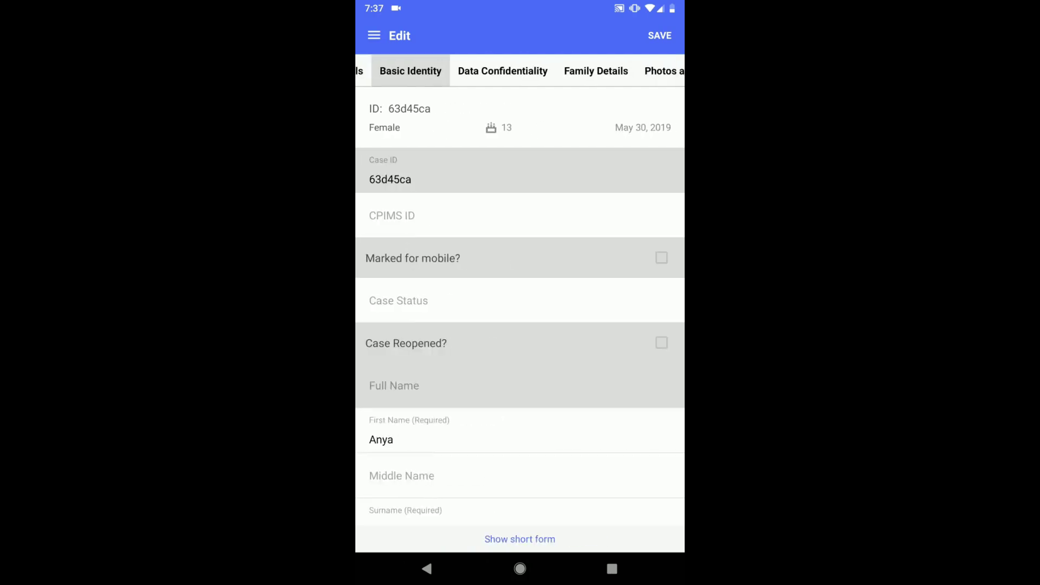
left_click(502, 71)
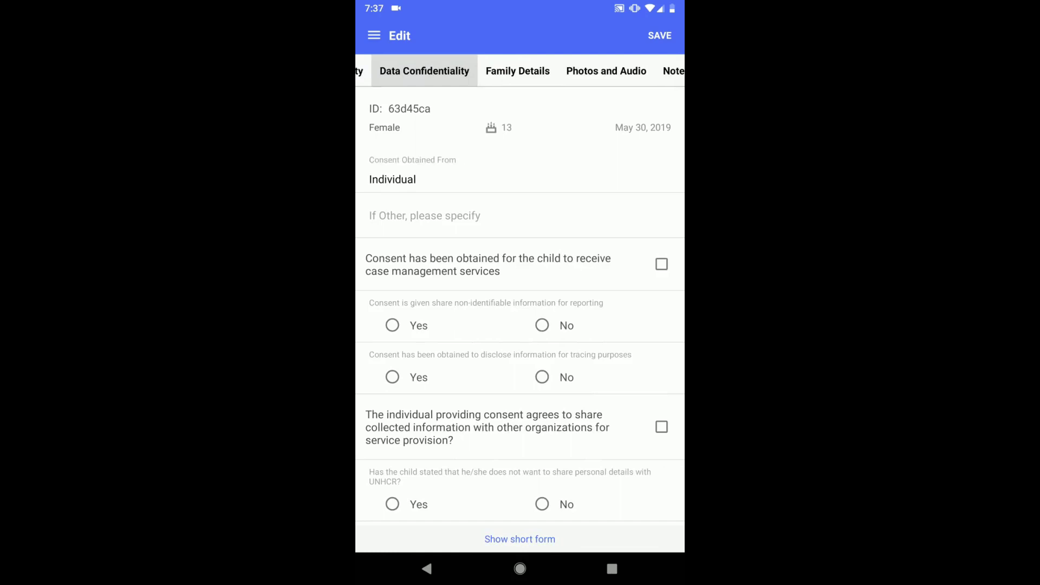
left_click(392, 325)
left_click(392, 377)
scroll(520, 304, "down", 3)
left_click(392, 385)
left_click(661, 309)
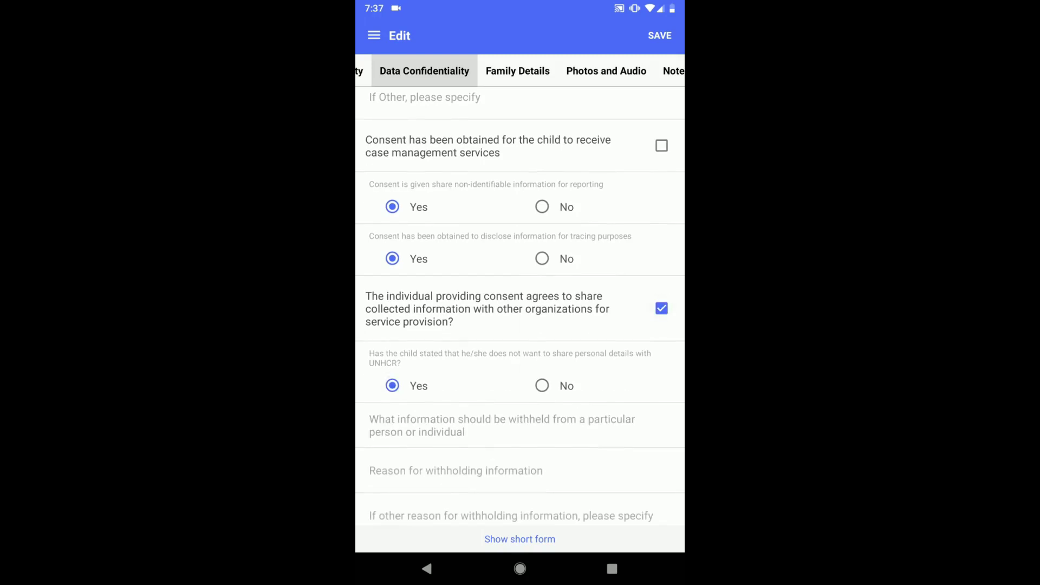
scroll(520, 303, "down", 1)
Set the family size to 3, save the case, and return to the short form
left_click(517, 71)
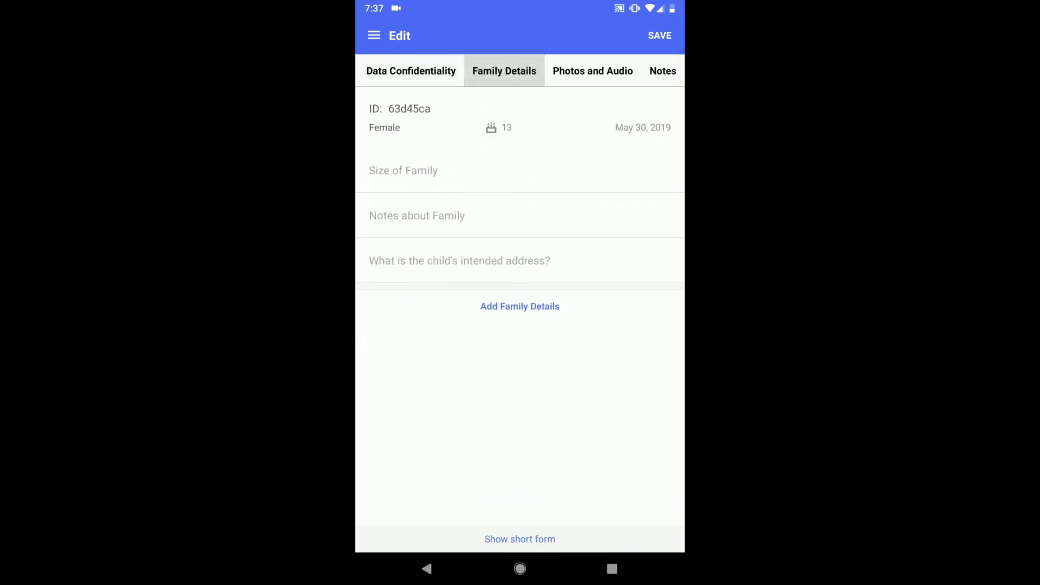
left_click(403, 170)
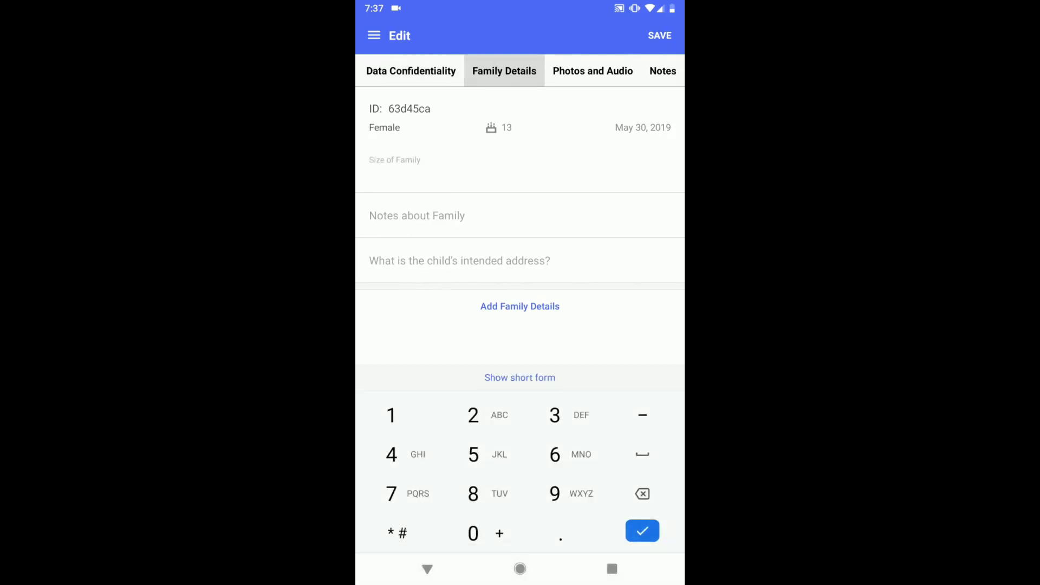
type("3")
left_click(592, 71)
left_click(662, 71)
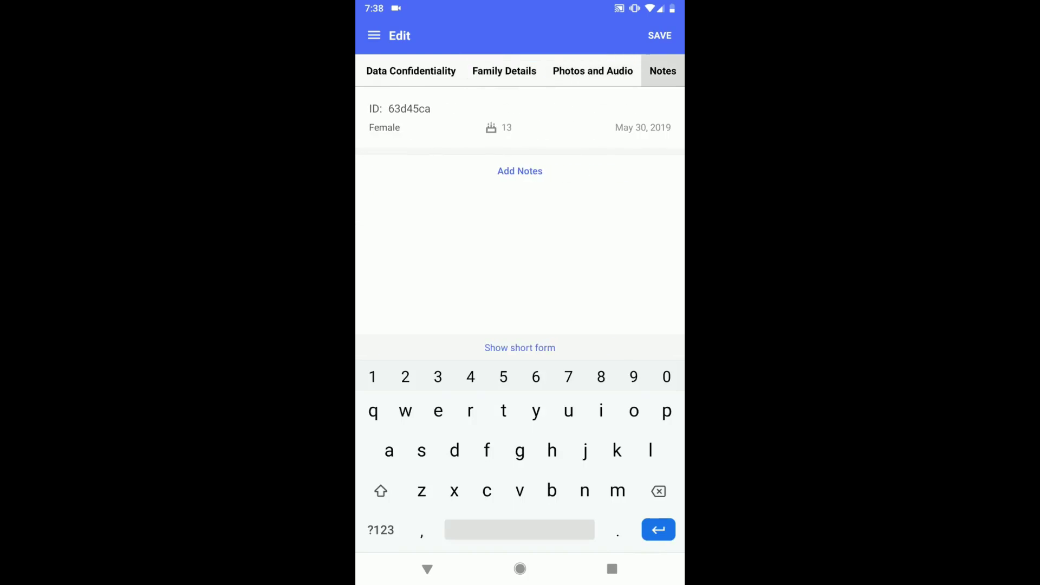
left_click(660, 35)
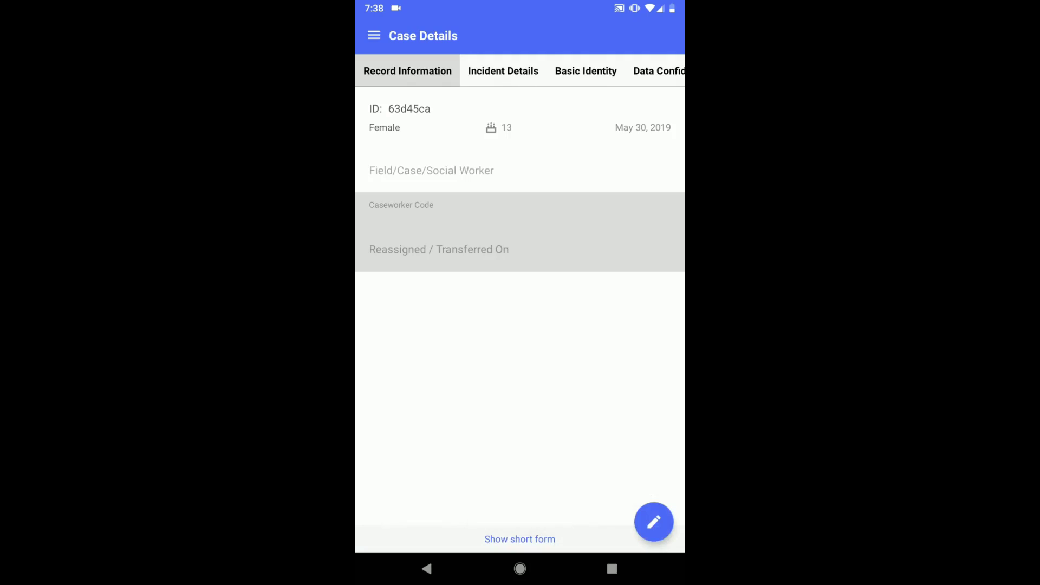
left_click(520, 539)
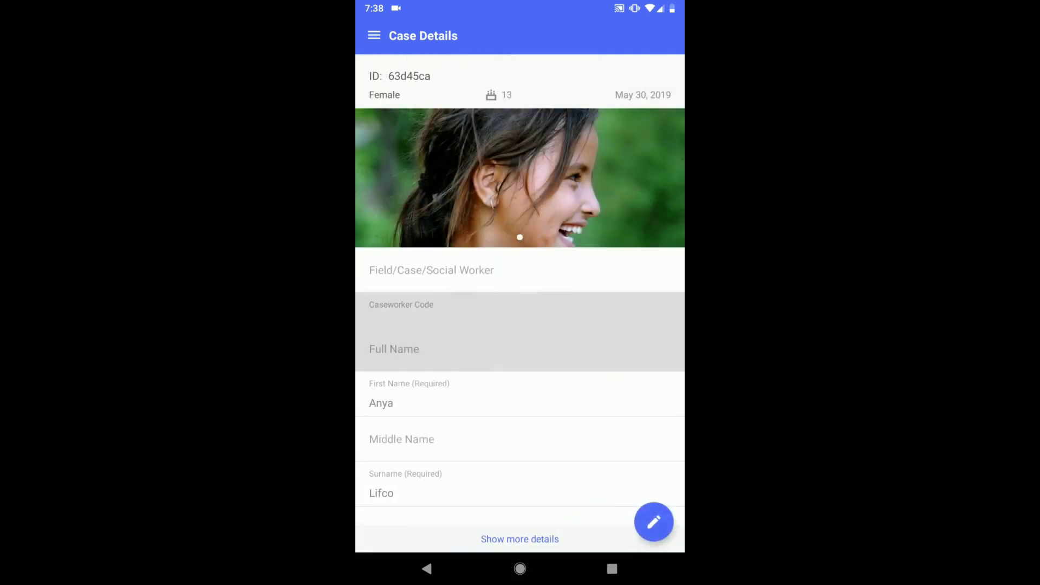
left_click(374, 35)
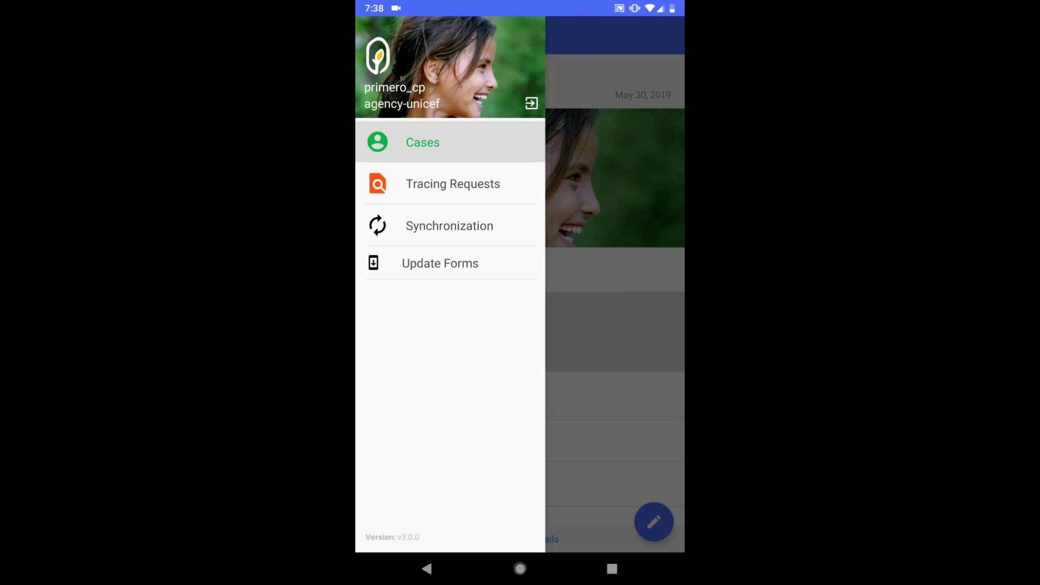
Run and confirm a sync so the new case uploads to the server
left_click(449, 226)
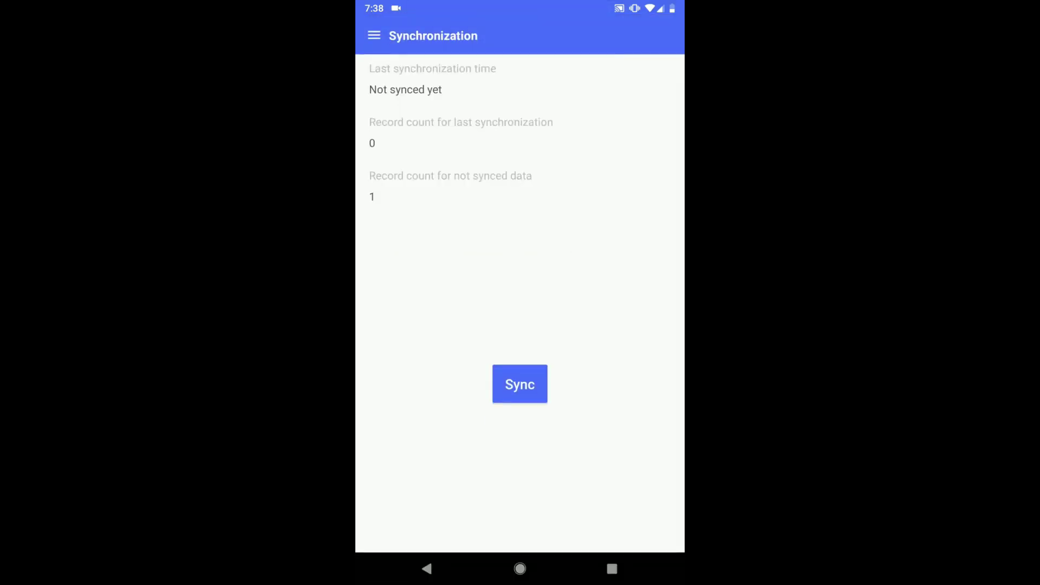
left_click(519, 384)
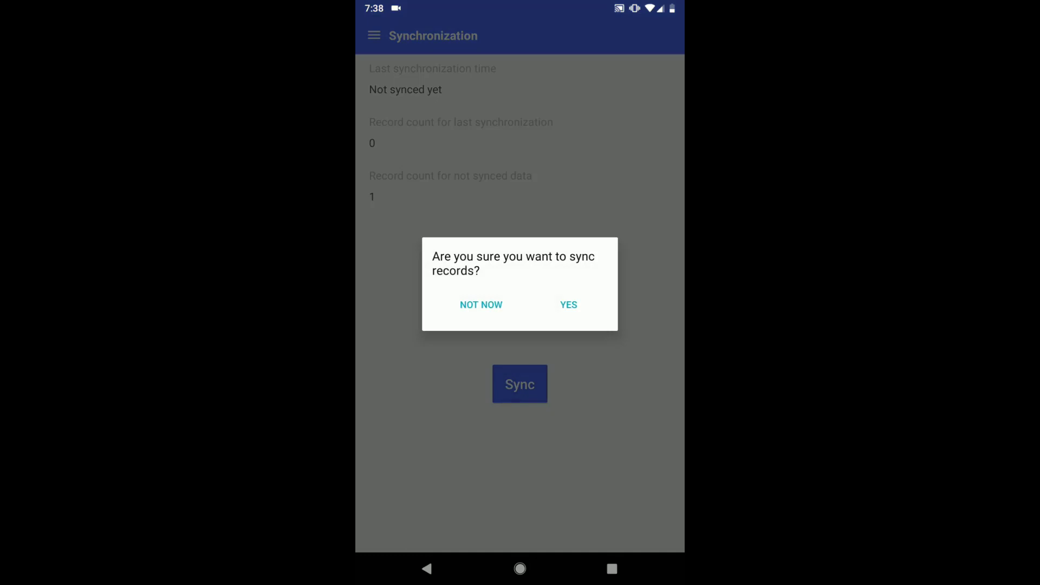
left_click(568, 304)
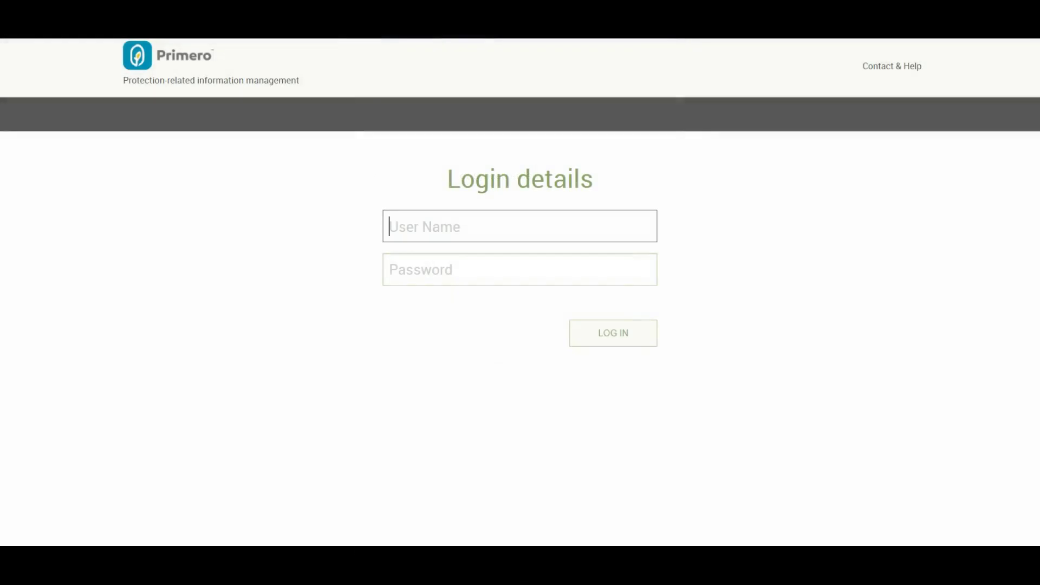
Sign in to the web app as primero_cp and open the task list
type("primero_cp")
key("Tab")
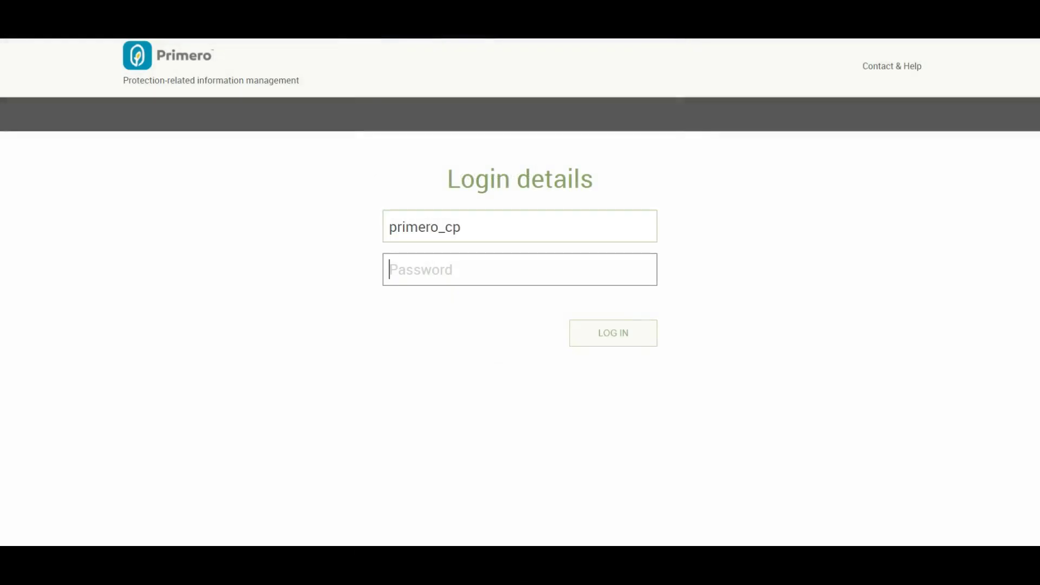
type("********")
left_click(612, 332)
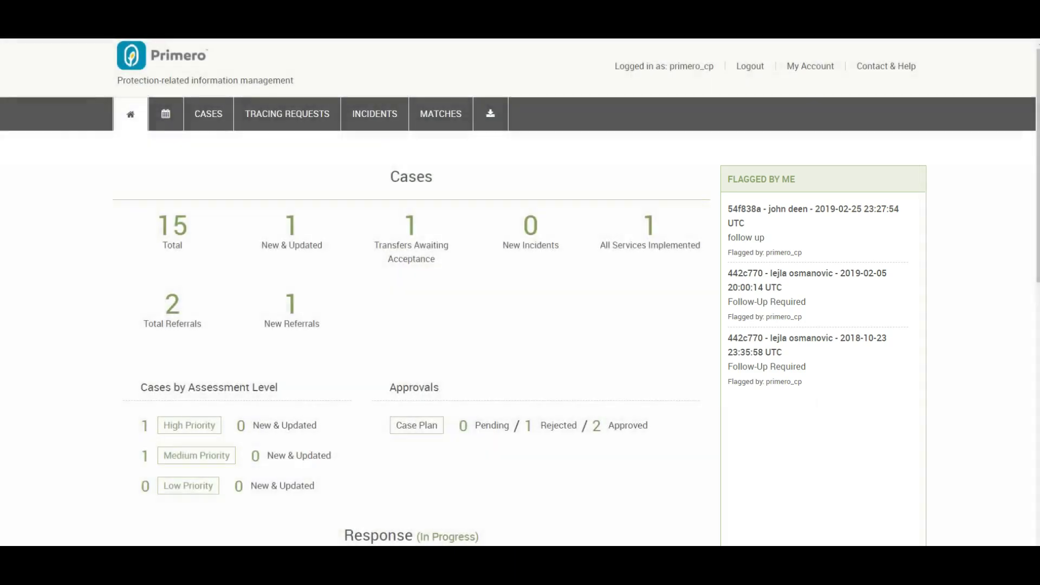
left_click(165, 114)
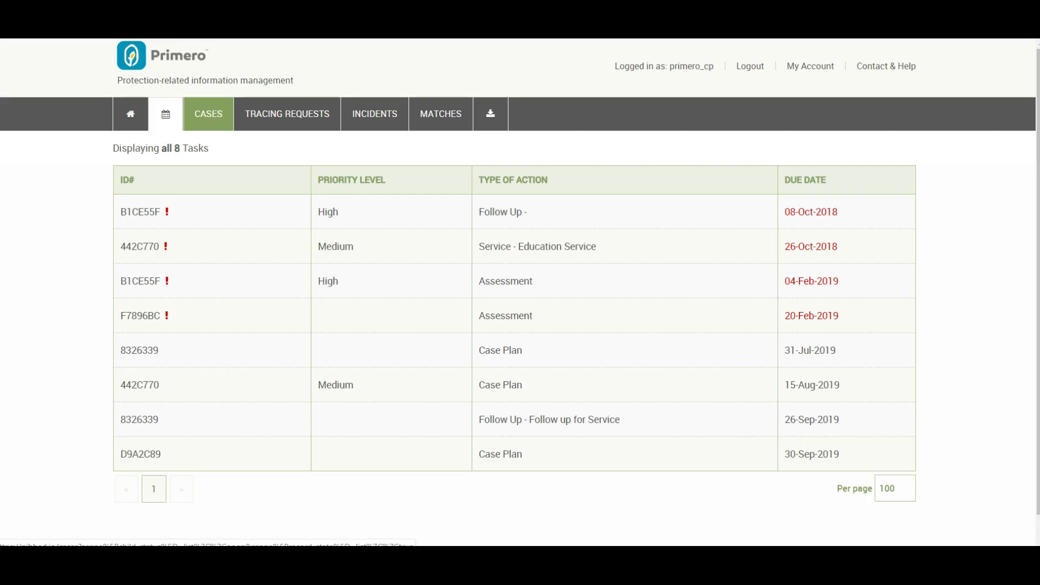
Switch to the Cases tab to list all 15 cases
left_click(208, 114)
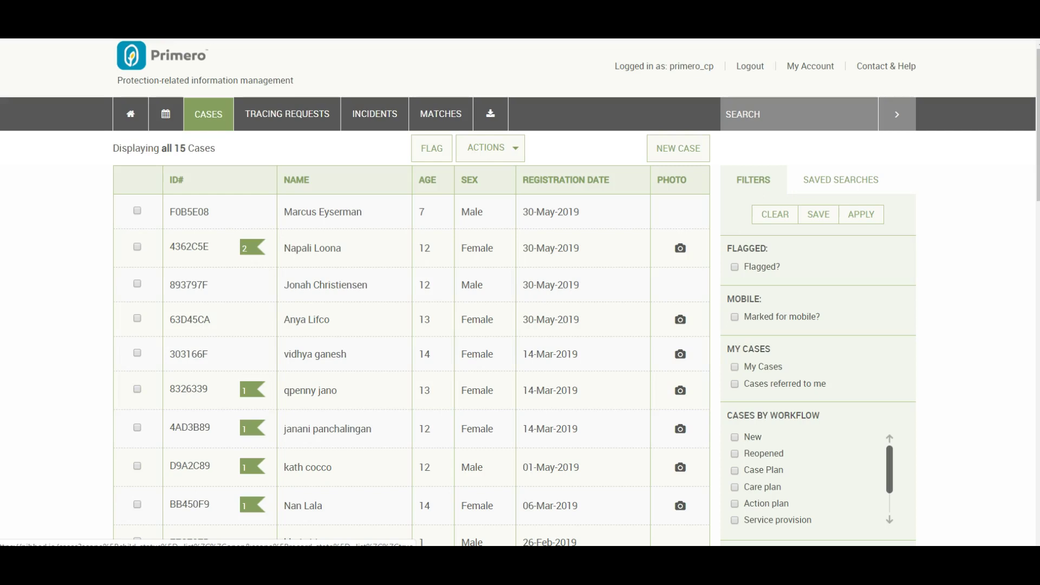
left_click(678, 148)
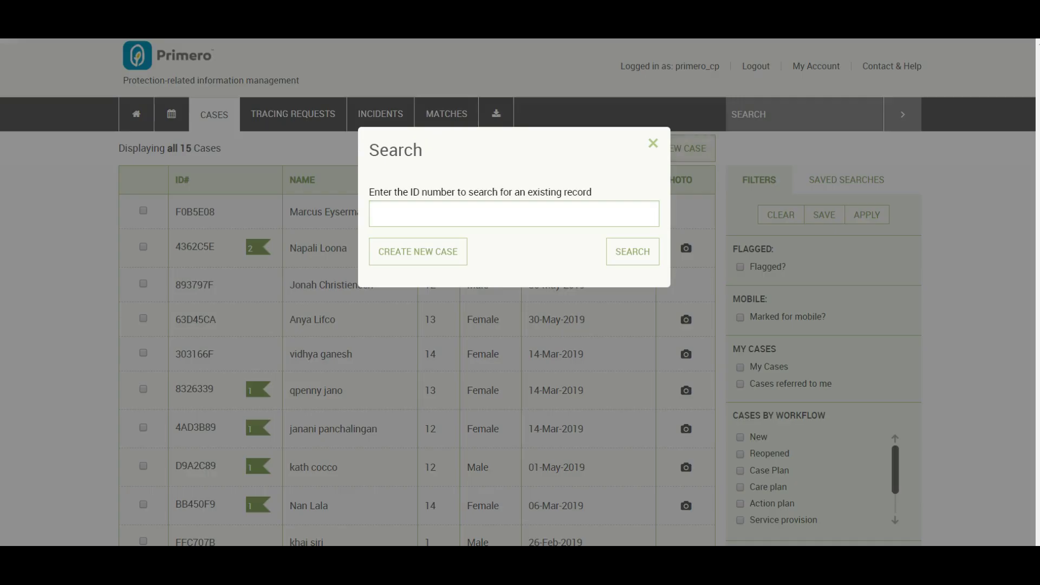
key("Return")
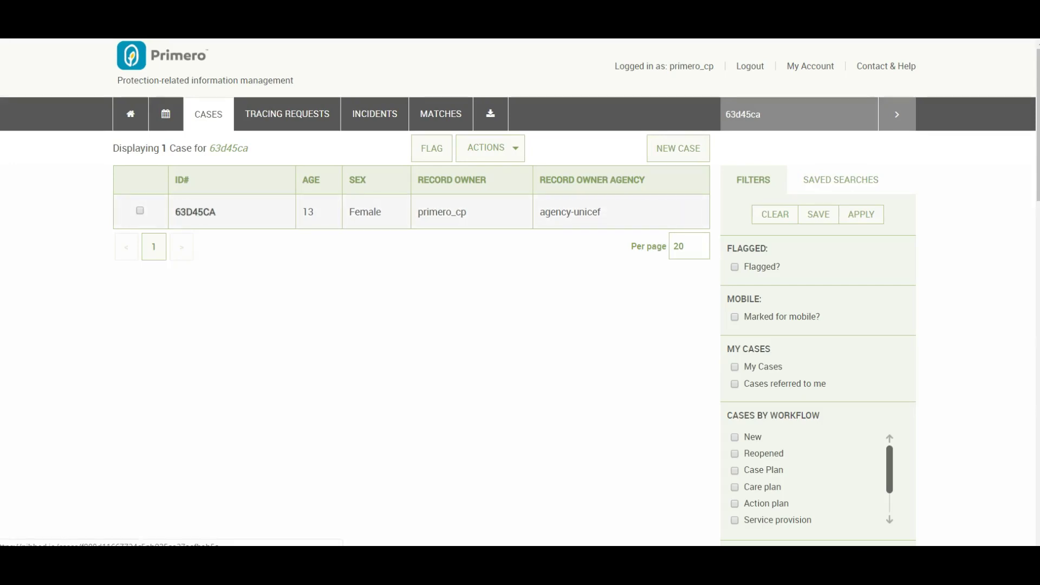
left_click(195, 211)
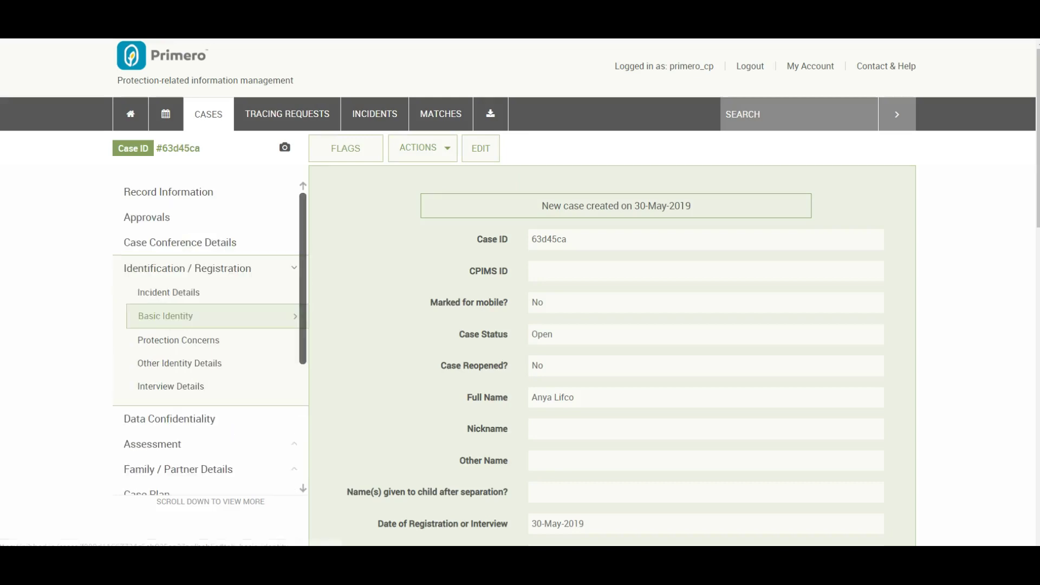
Review the case's protection concerns, consent answers and family details, then return to Cases
left_click(480, 149)
left_click(178, 339)
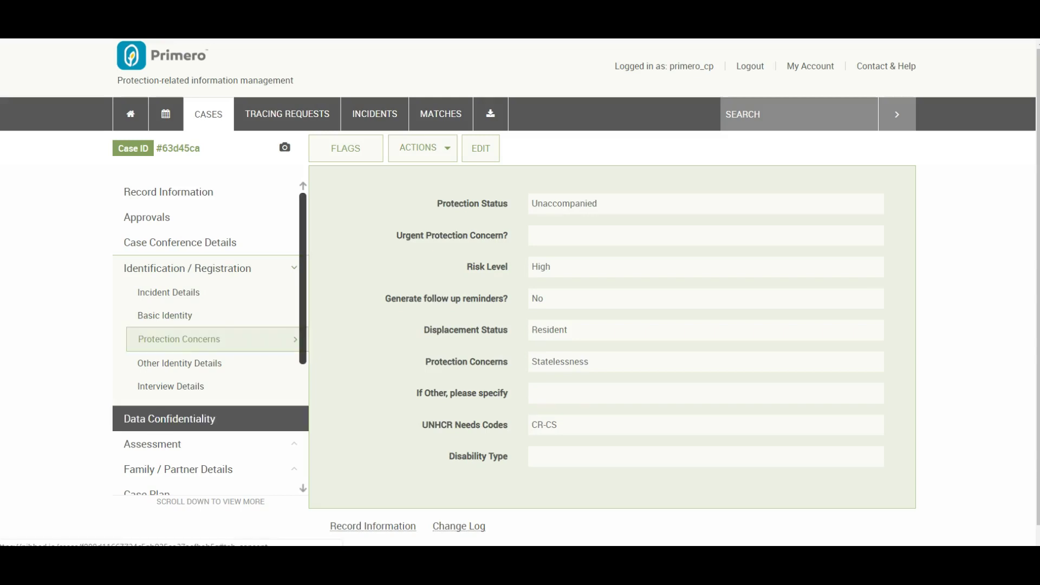
left_click(169, 418)
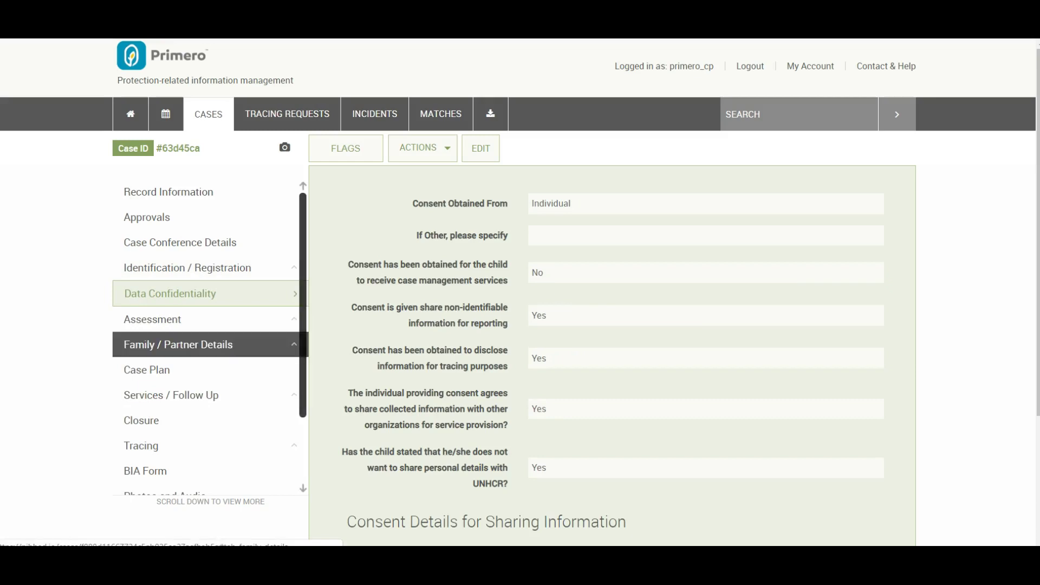
left_click(177, 344)
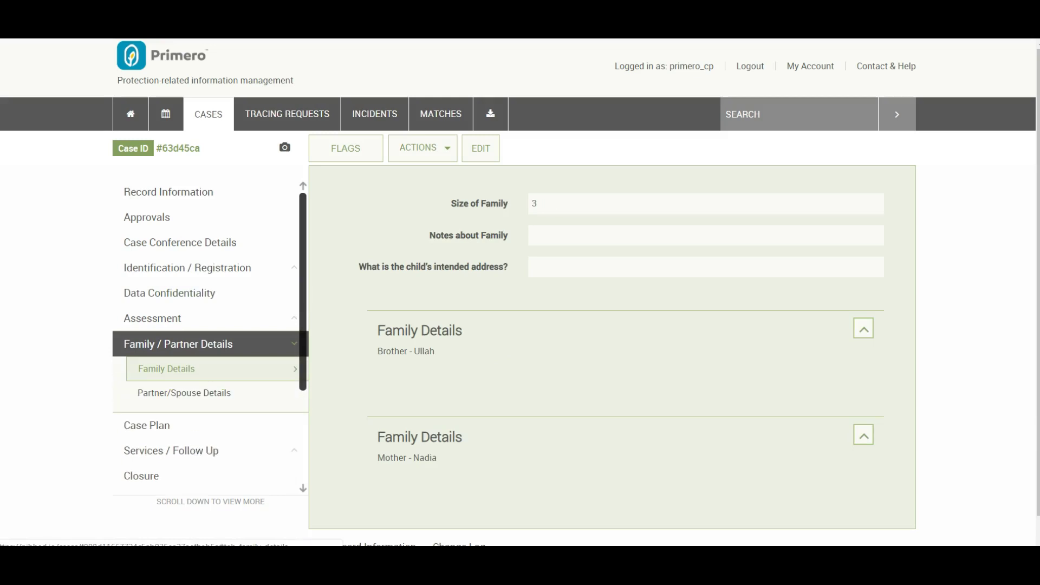
left_click(208, 114)
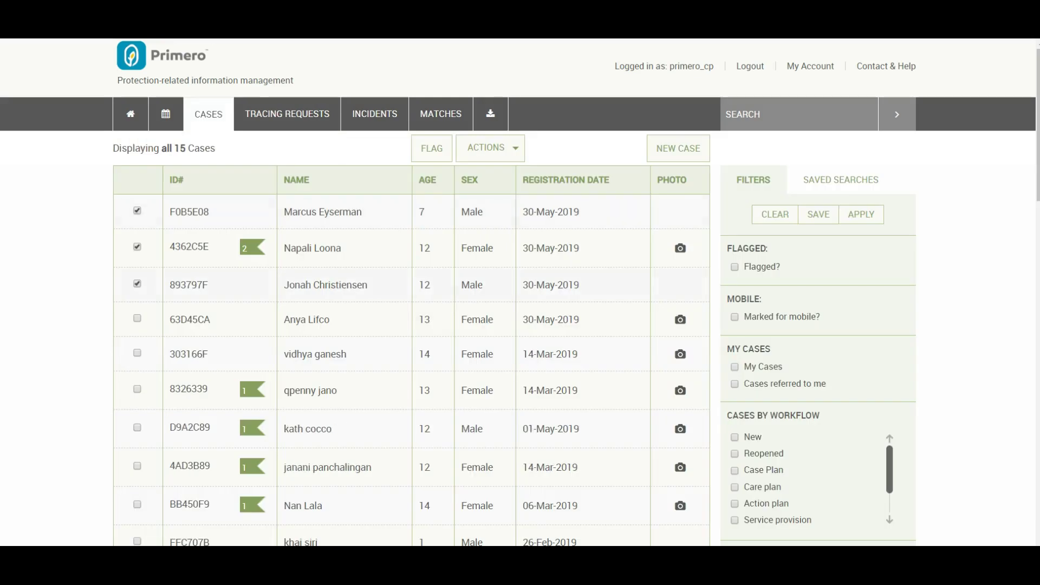
left_click(491, 147)
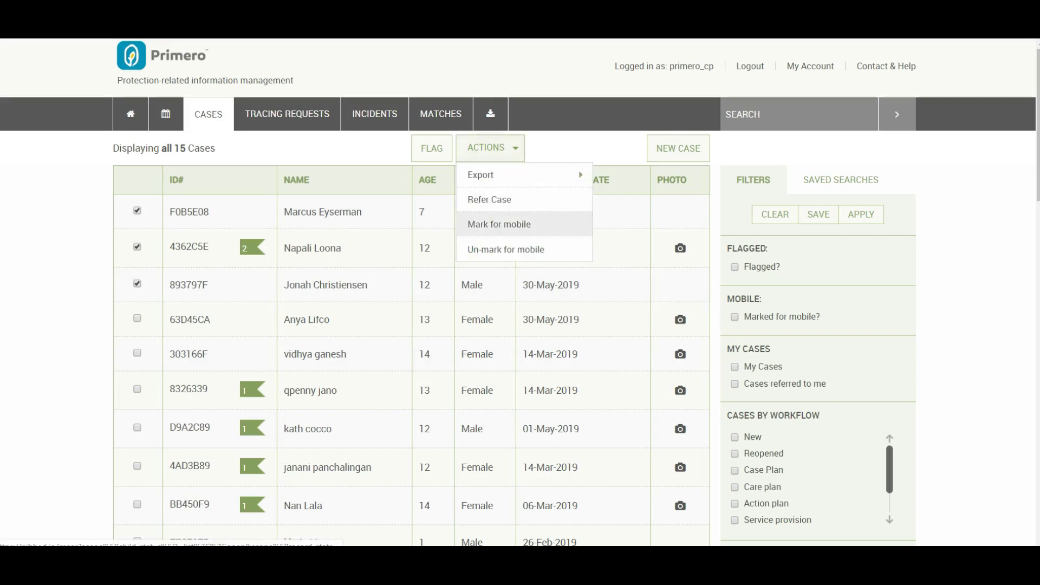
left_click(499, 223)
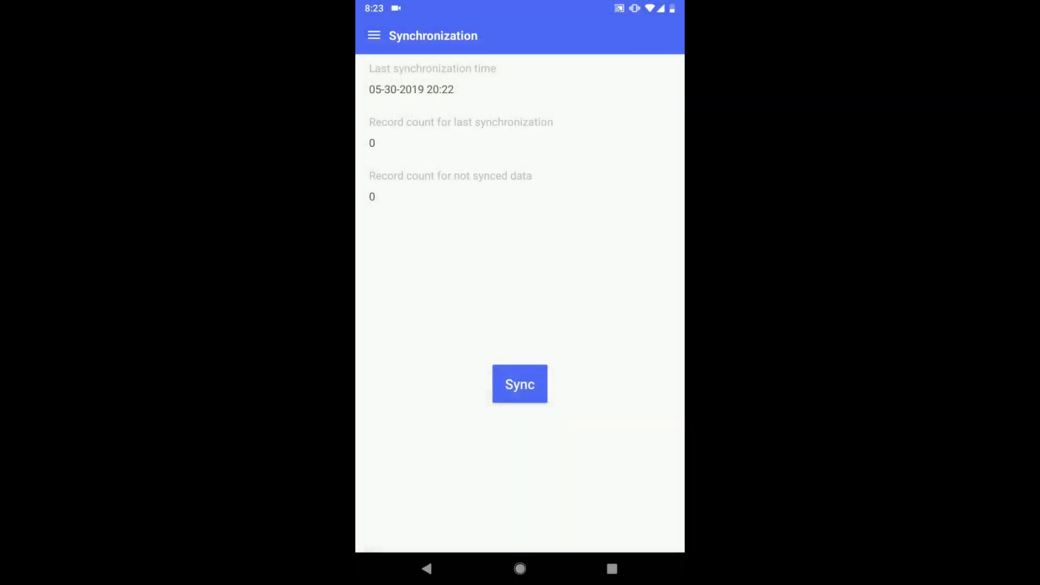
left_click(524, 385)
Confirm the sync with the server and go to the Cases list
left_click(568, 304)
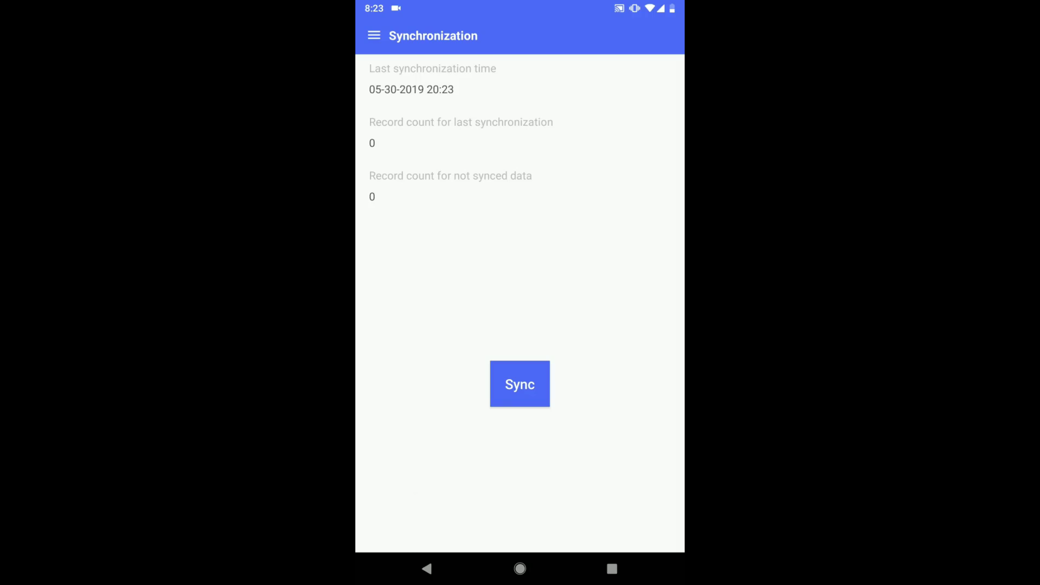
left_click(374, 36)
left_click(422, 142)
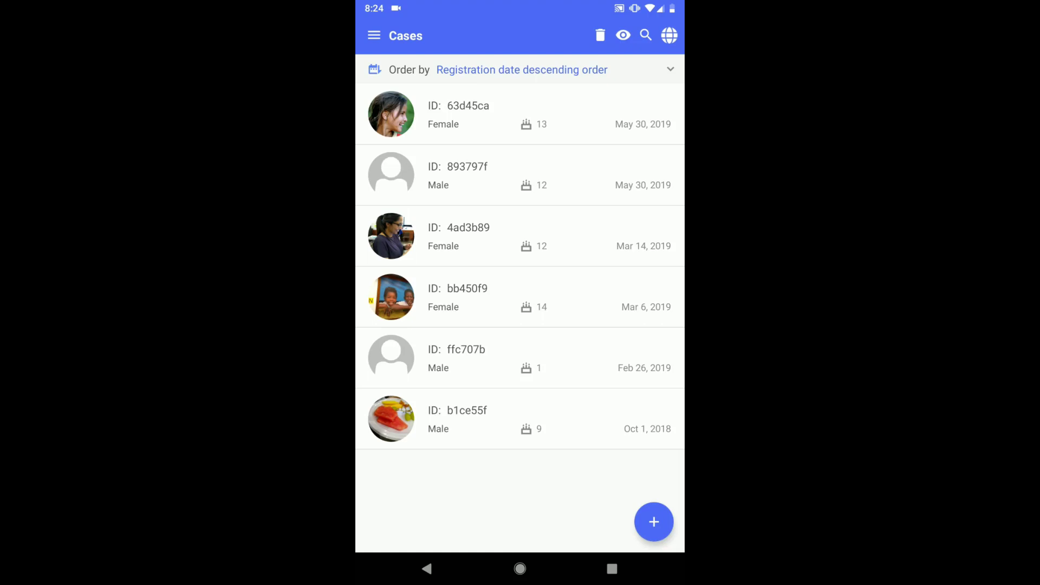
left_click(487, 297)
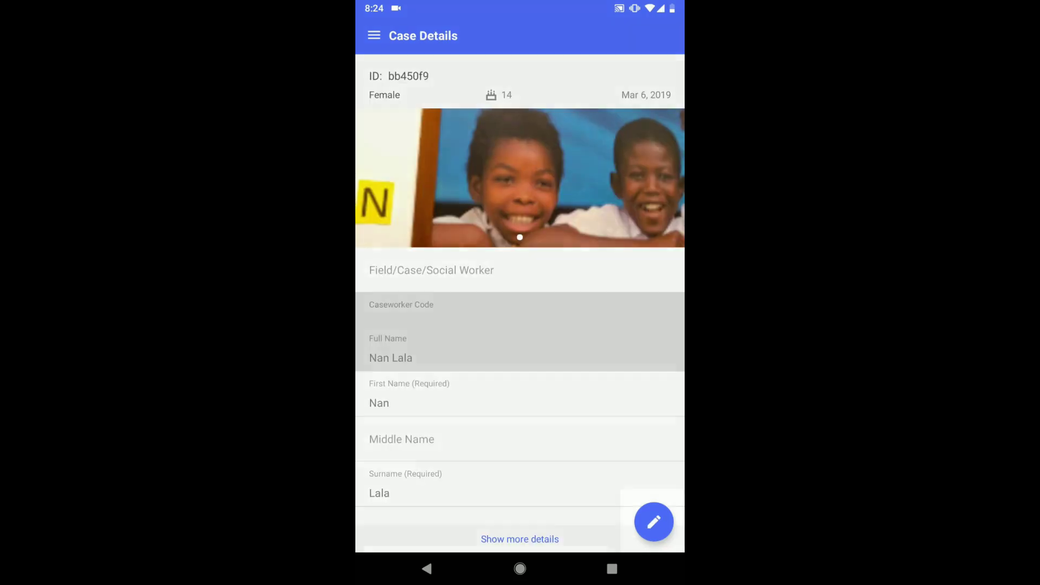
left_click(654, 521)
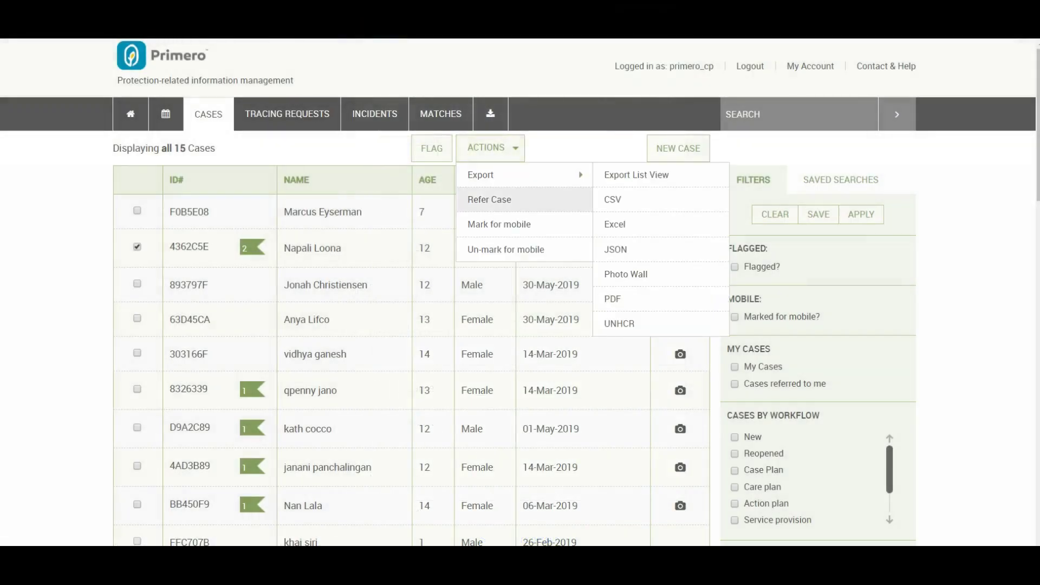
left_click(489, 200)
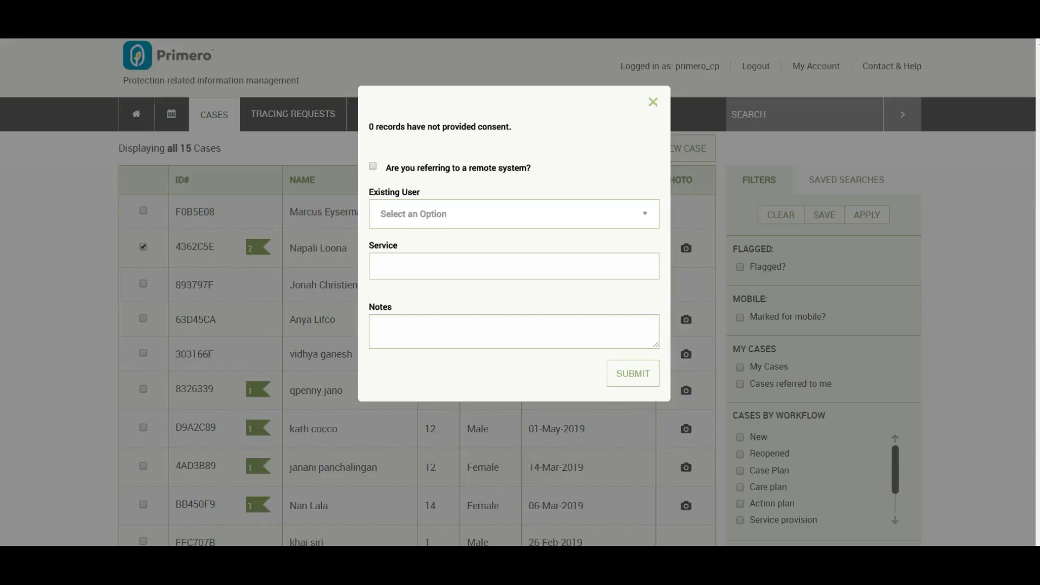
left_click(514, 214)
key("Return")
left_click(513, 266)
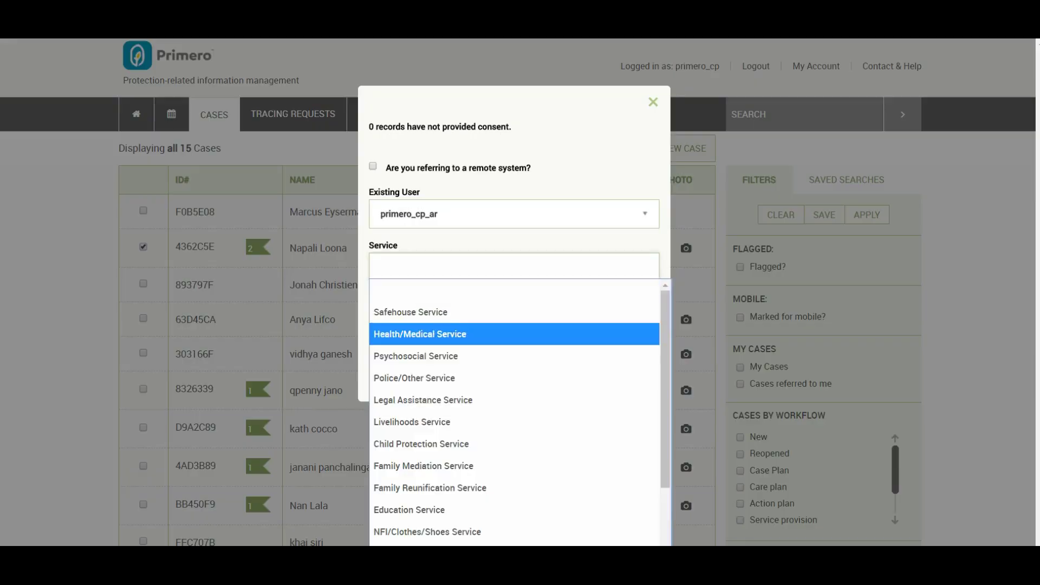
key("Return")
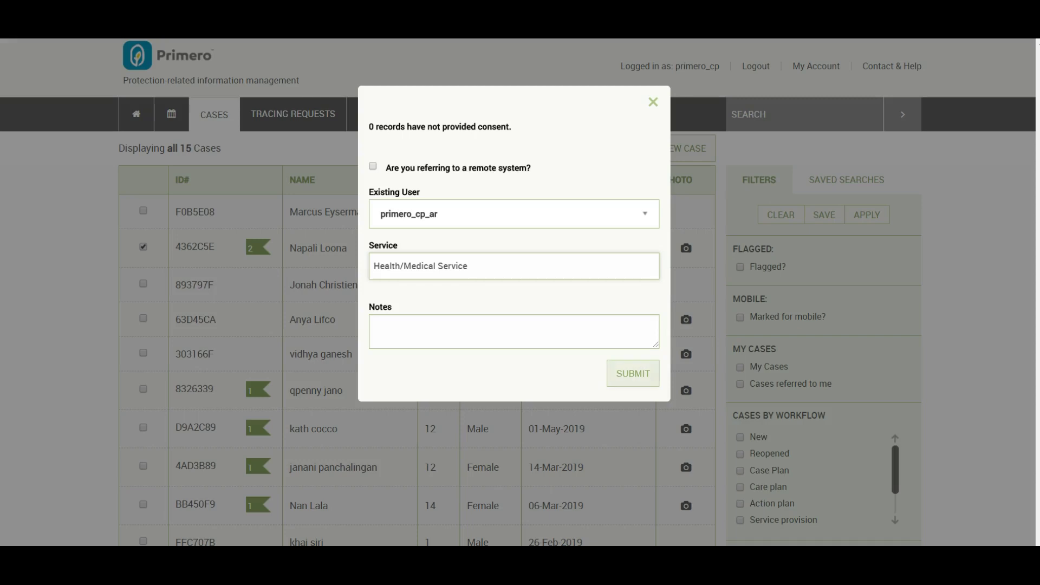
left_click(632, 373)
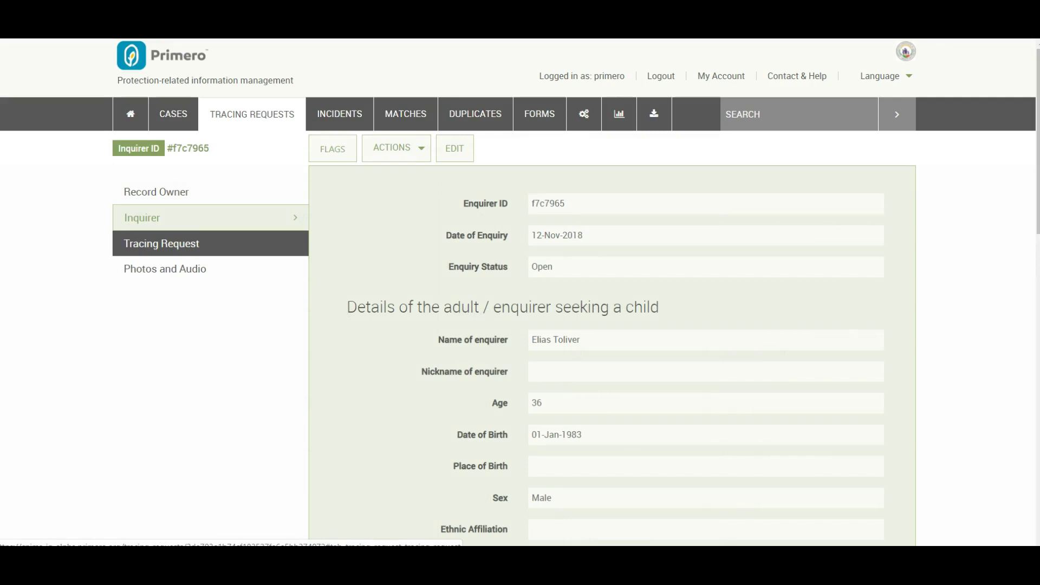
left_click(161, 243)
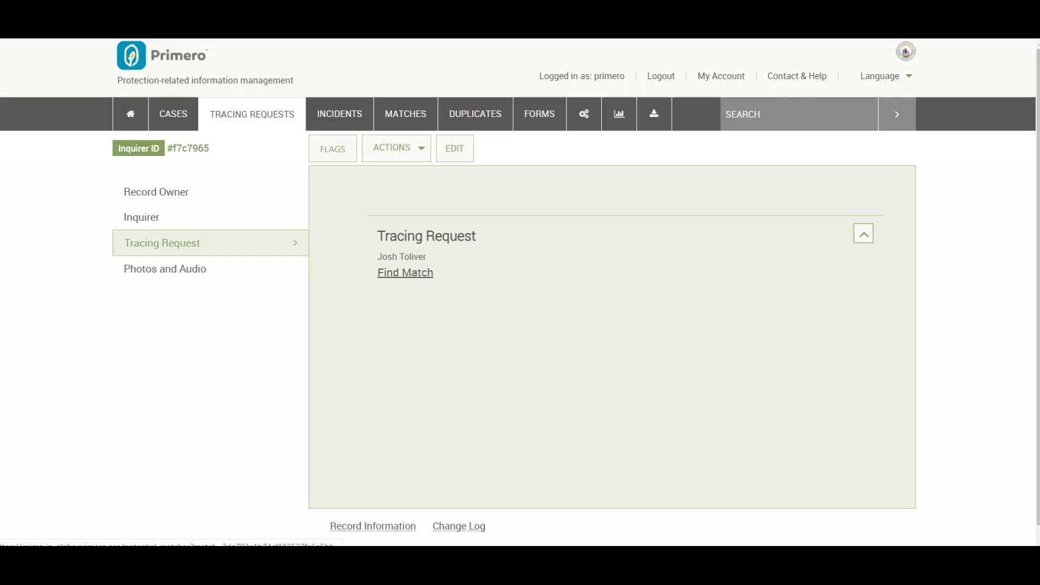
left_click(405, 272)
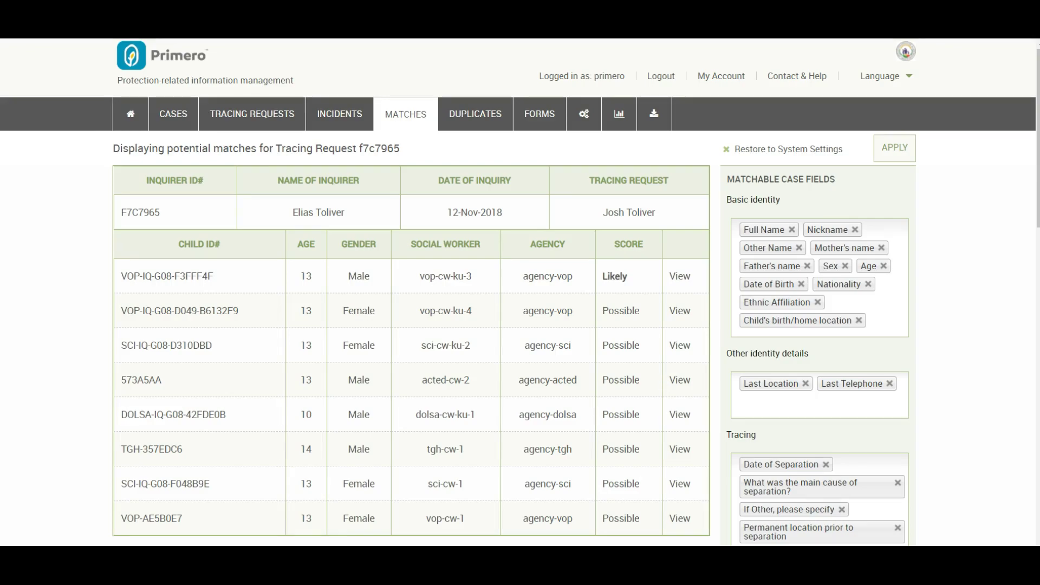
left_click(680, 276)
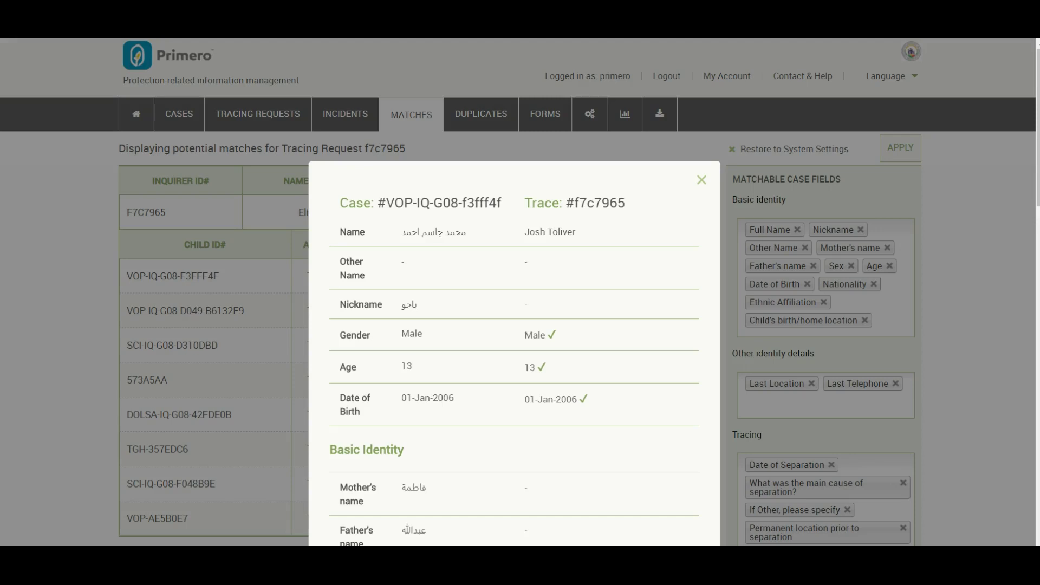
key("Escape")
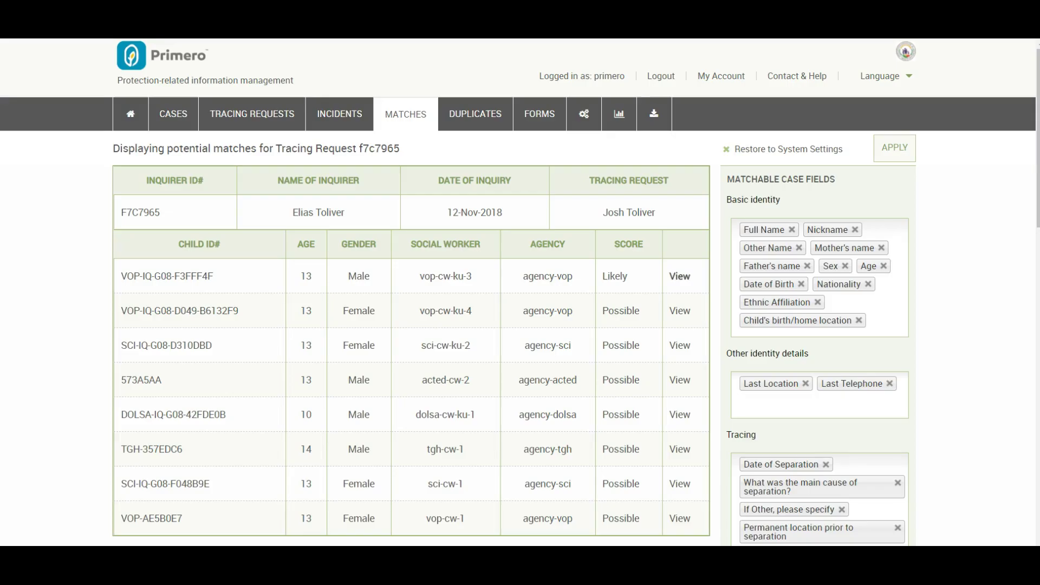
left_click(679, 276)
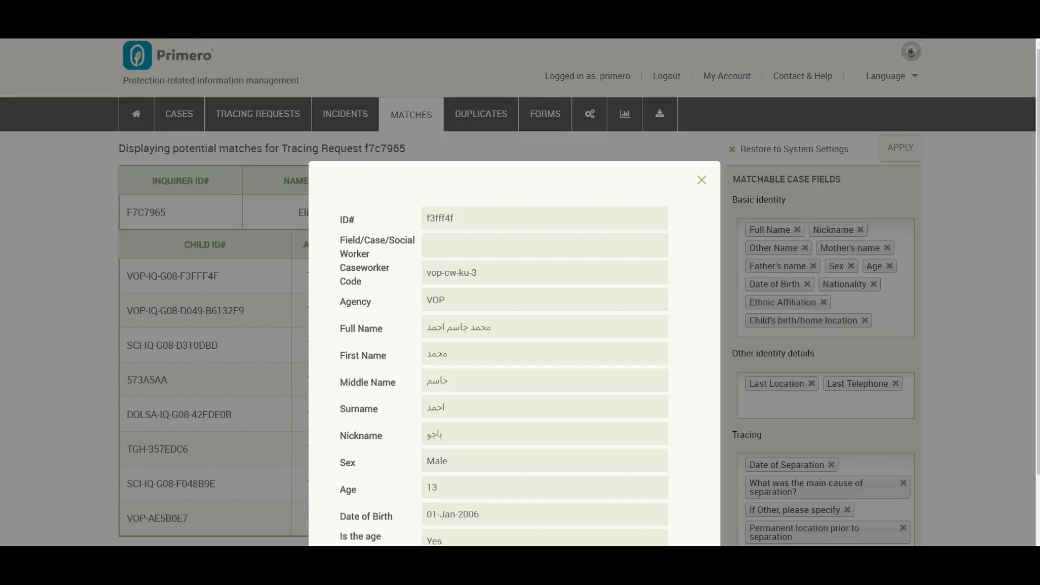
scroll(514, 325, "down", 2)
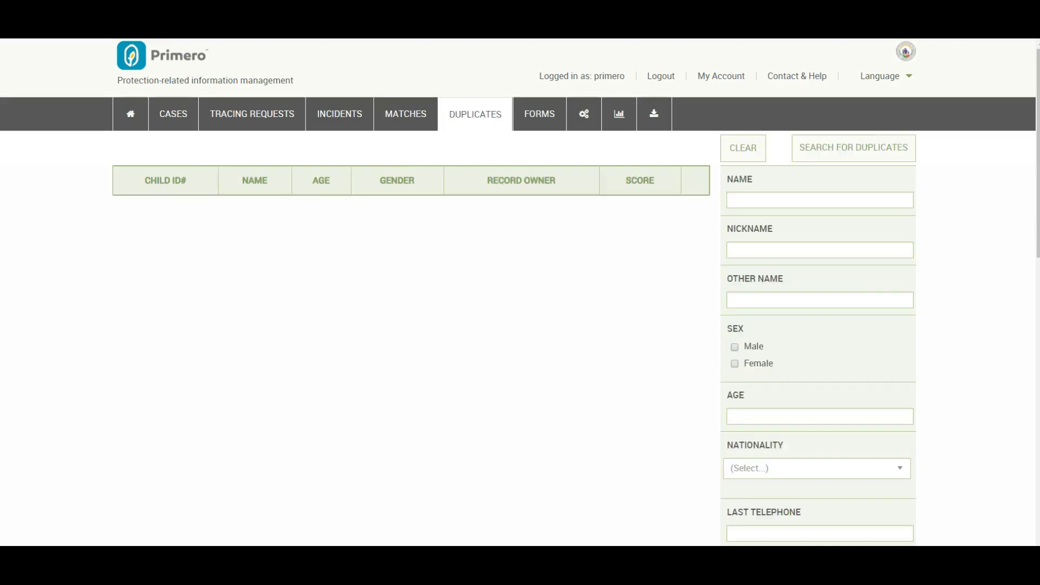
Search for duplicates by a child's first name and view the first Possible result
left_click(819, 200)
type("Jake")
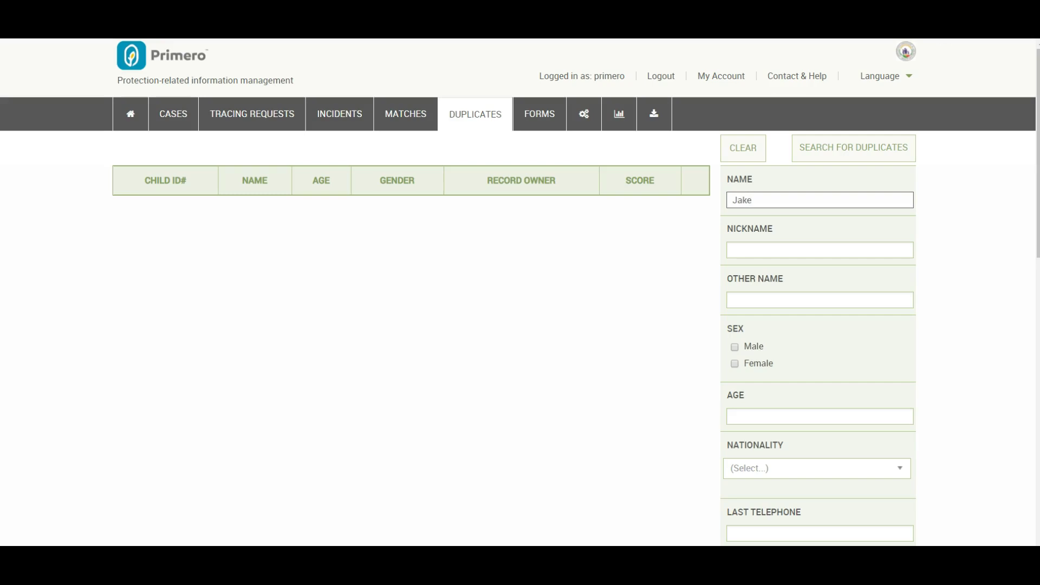
left_click(854, 147)
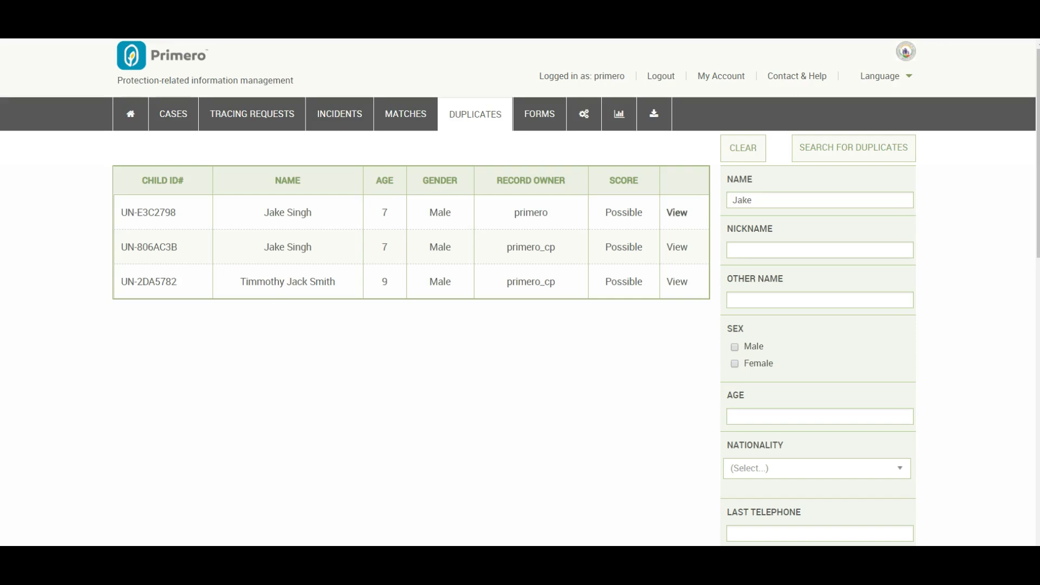
left_click(677, 212)
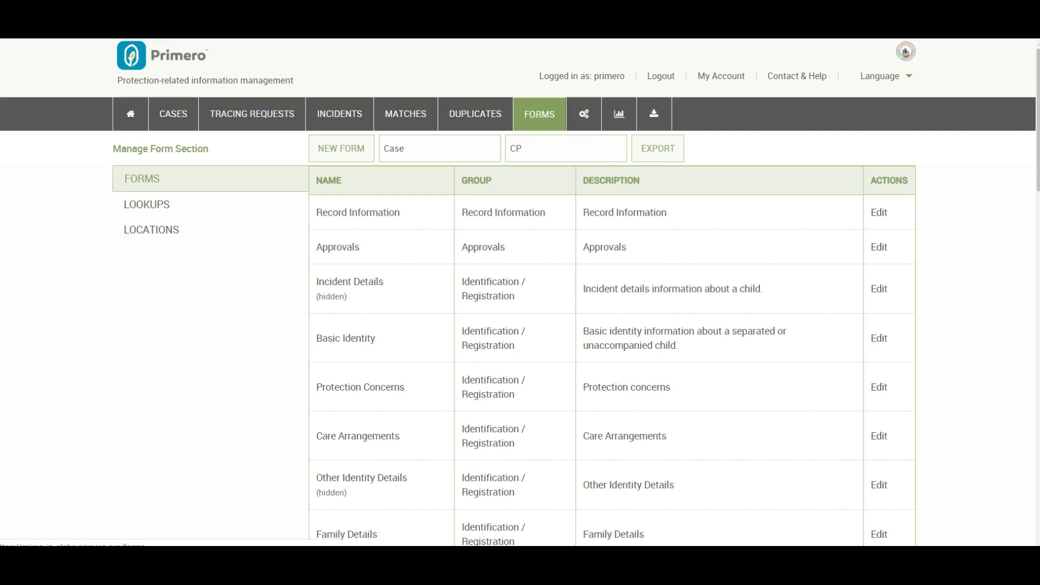
Open Audit Logs from the admin pages, showing entries 1–100 of 39841
left_click(584, 114)
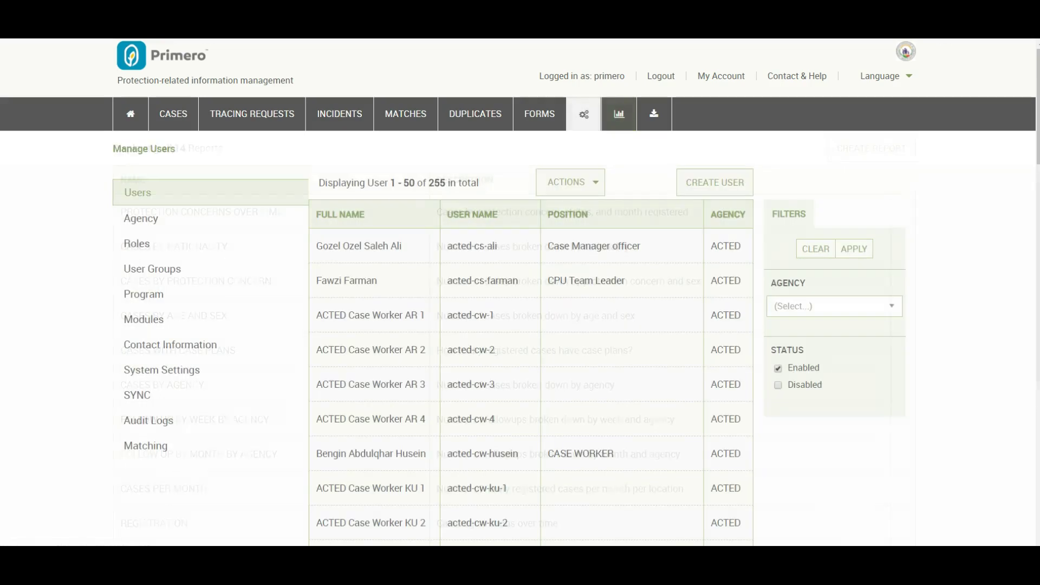
left_click(148, 420)
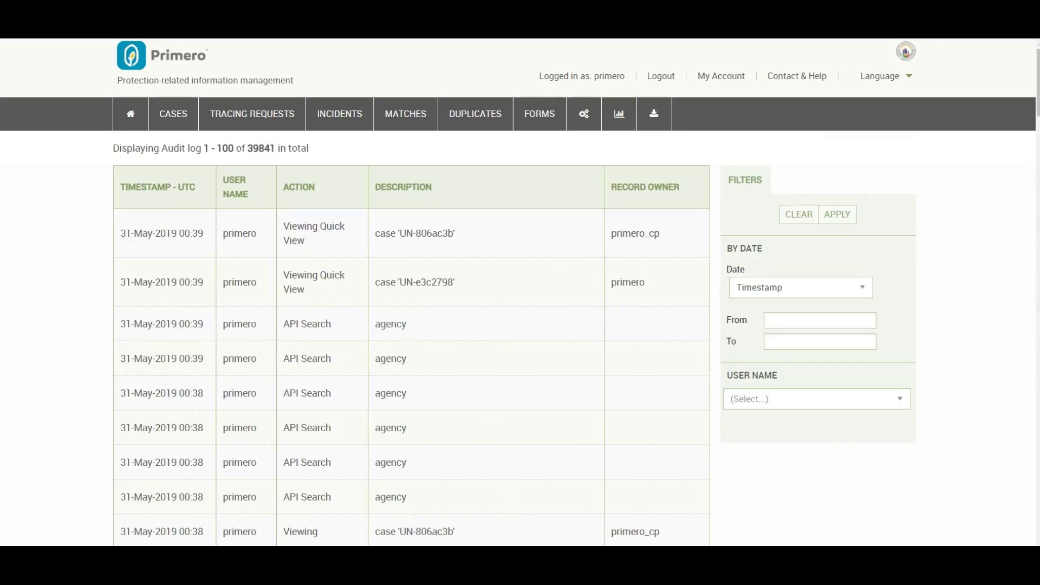